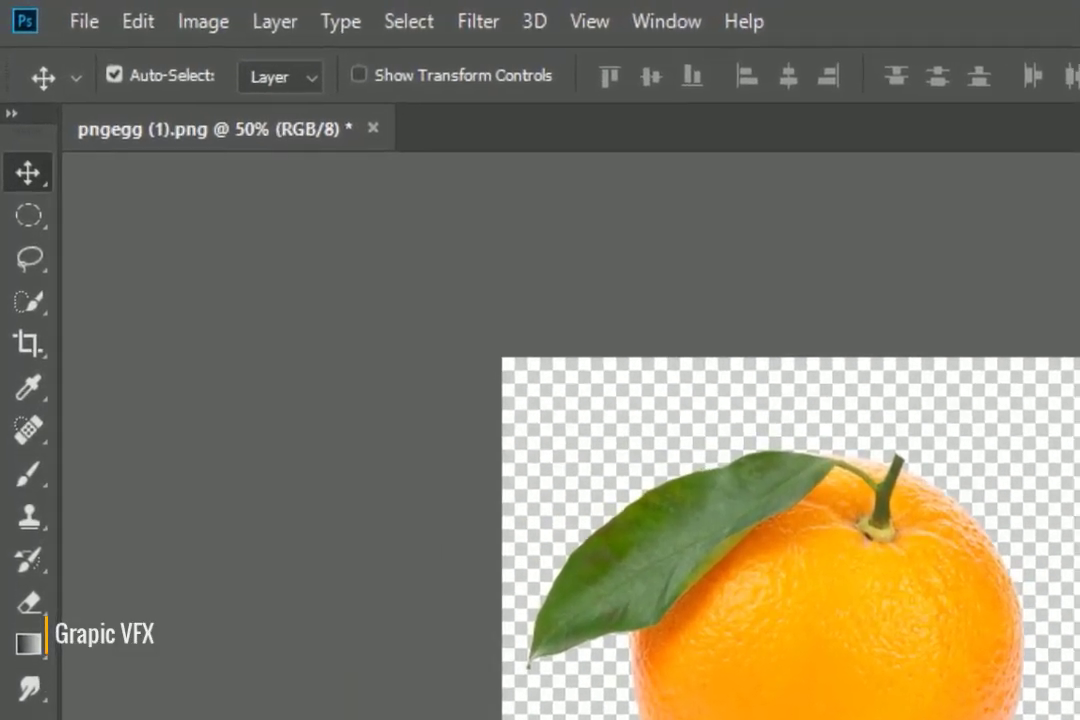
Crop outward to add transparent space on all sides, extra on the right, with the orange shifted right.
key(c)
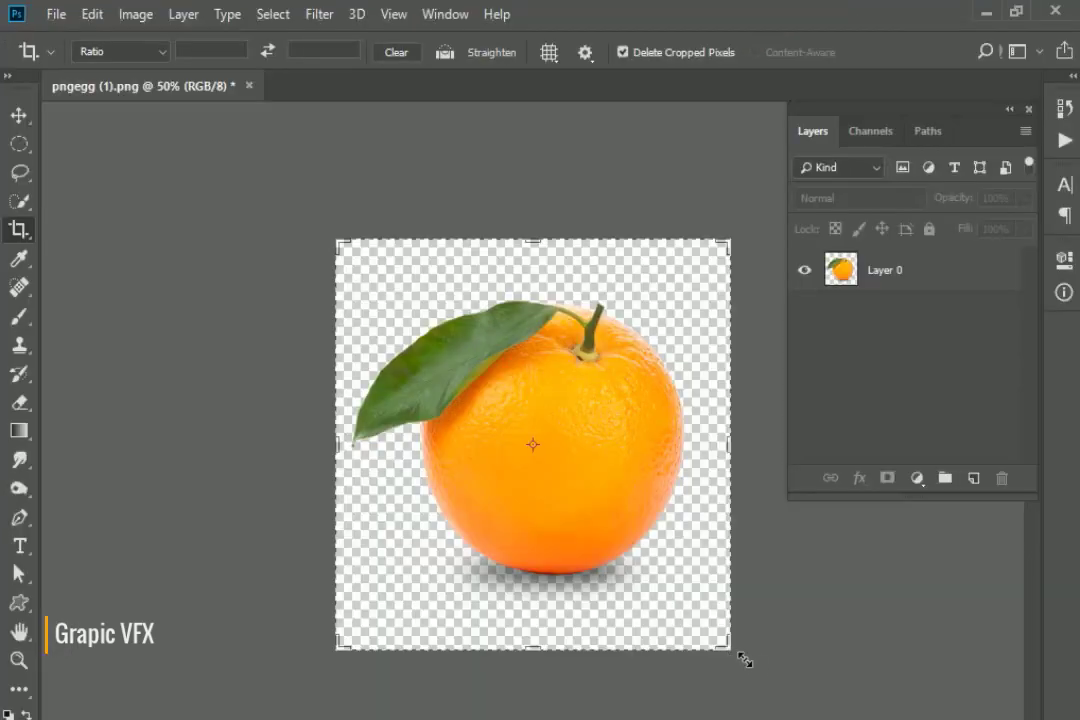
drag(745, 660, 750, 668)
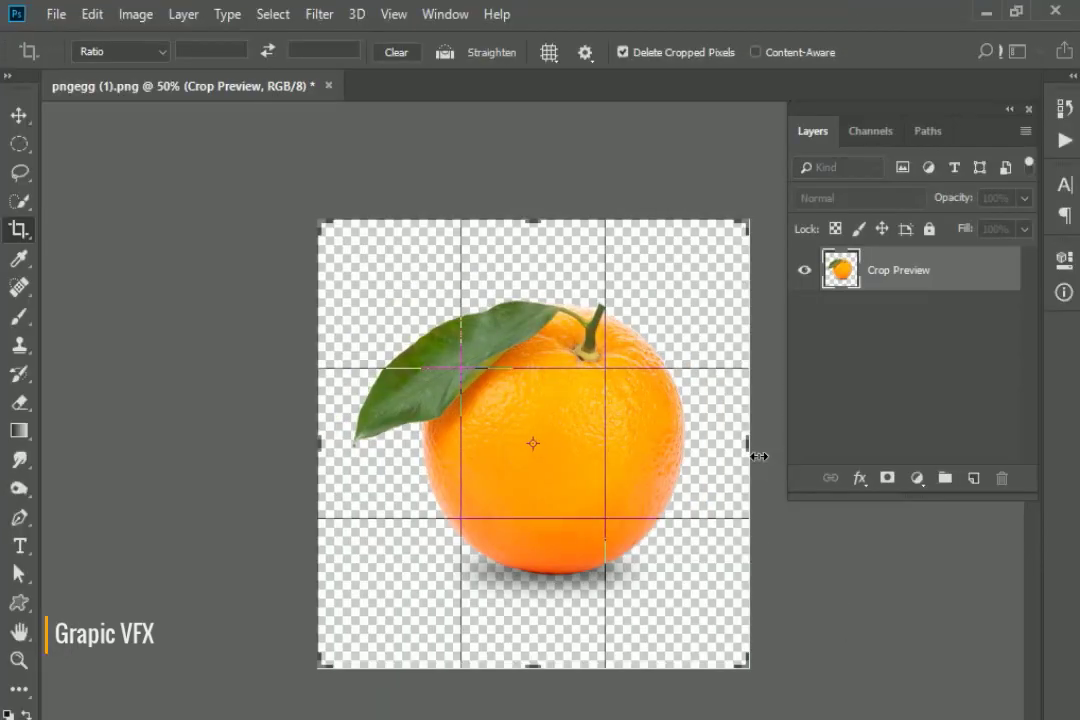
drag(760, 456, 807, 455)
drag(530, 412, 581, 415)
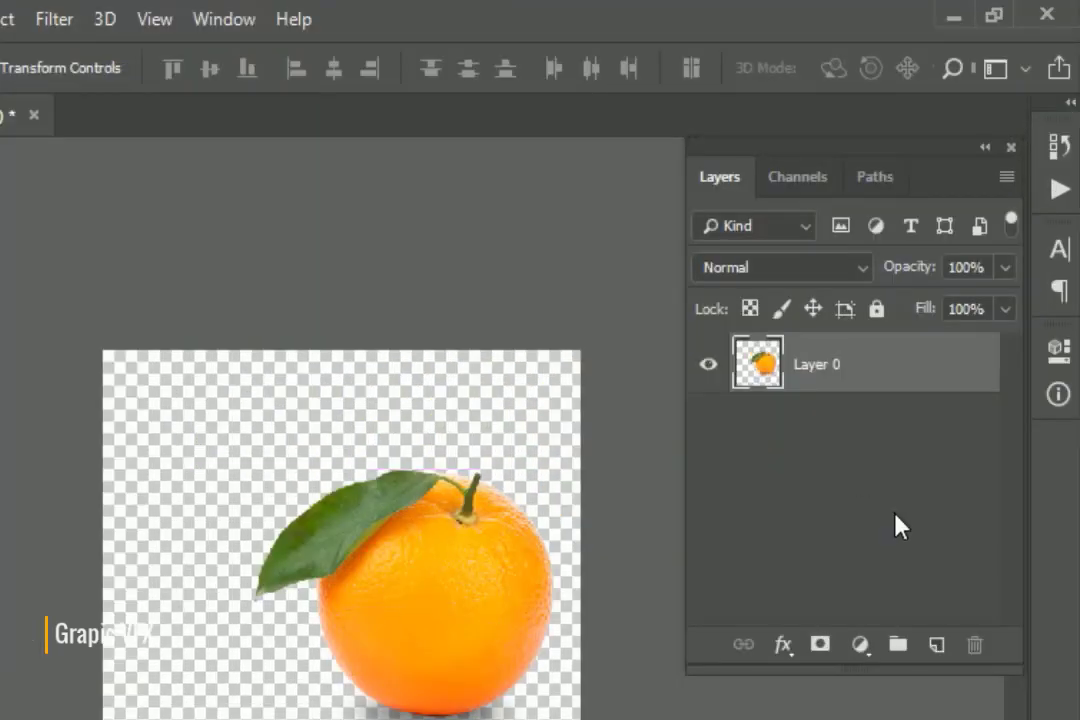
click(942, 383)
Add a gradient fill layer beneath the orange using the black-to-white preset.
ctrl+click(936, 645)
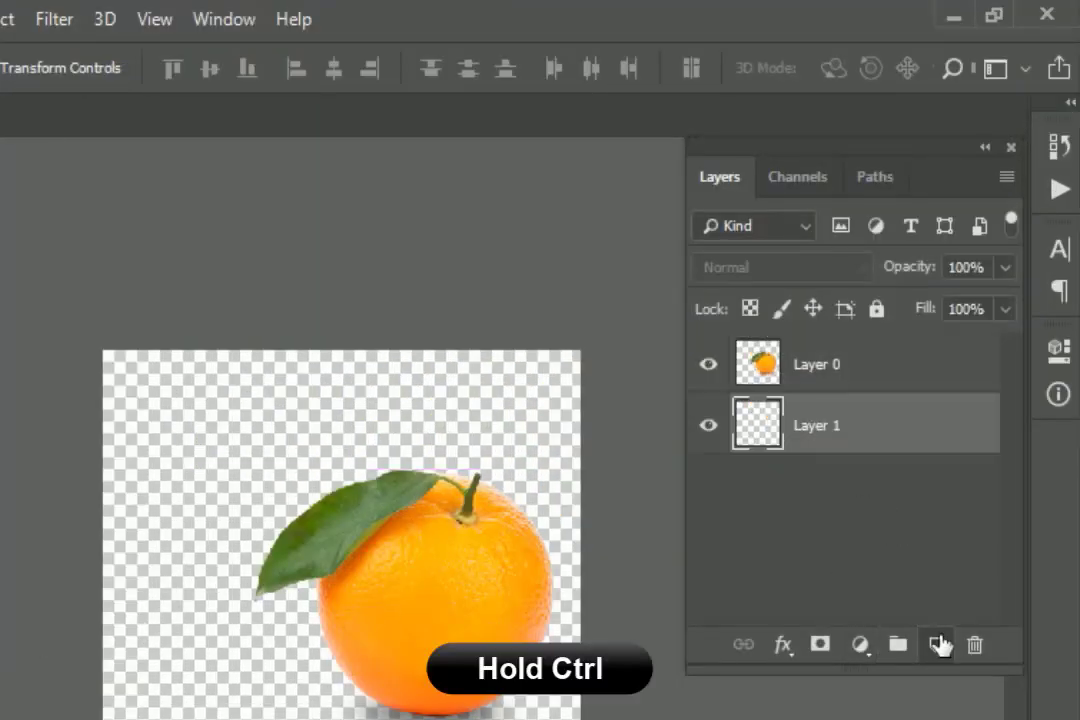
click(859, 646)
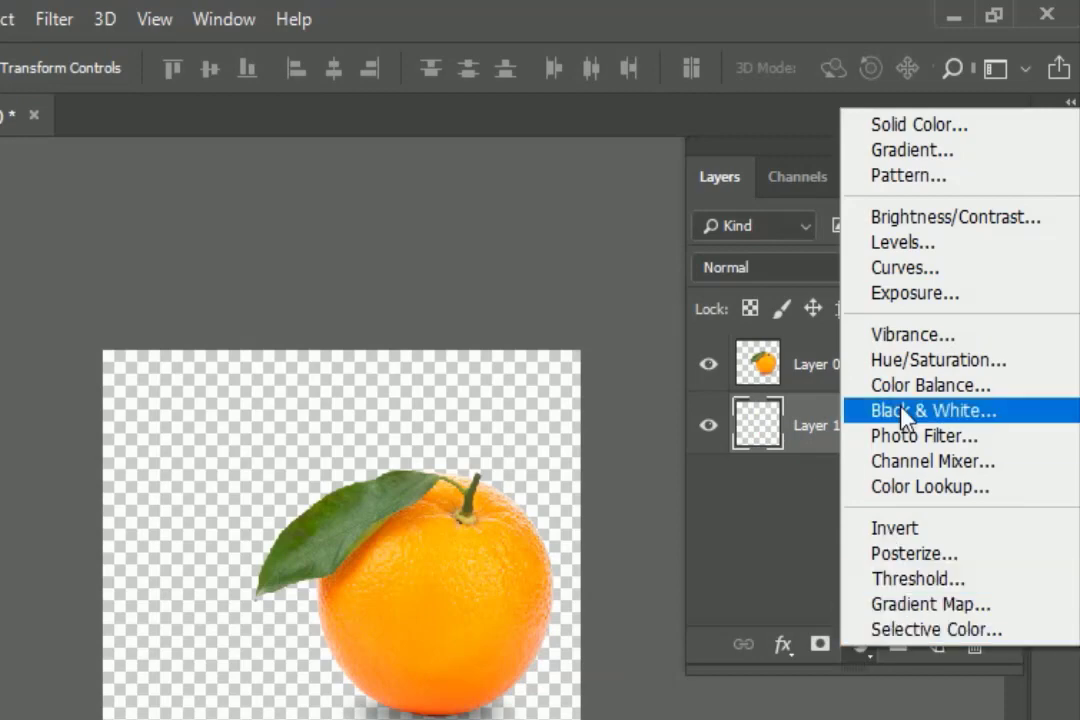
click(884, 155)
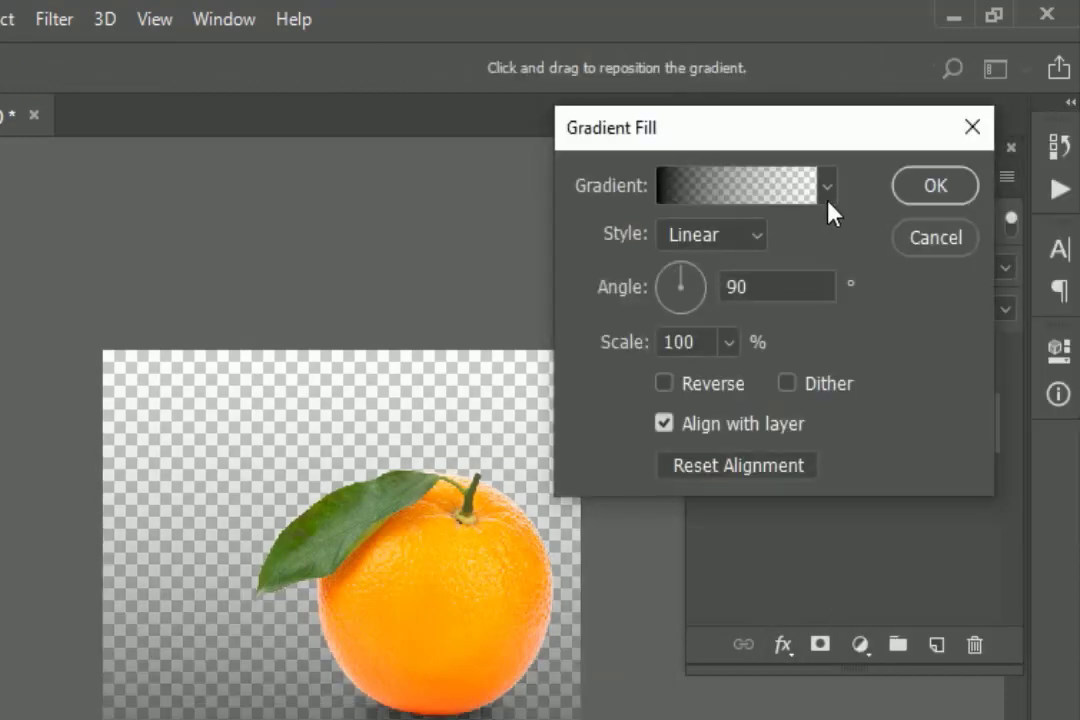
click(829, 194)
click(690, 248)
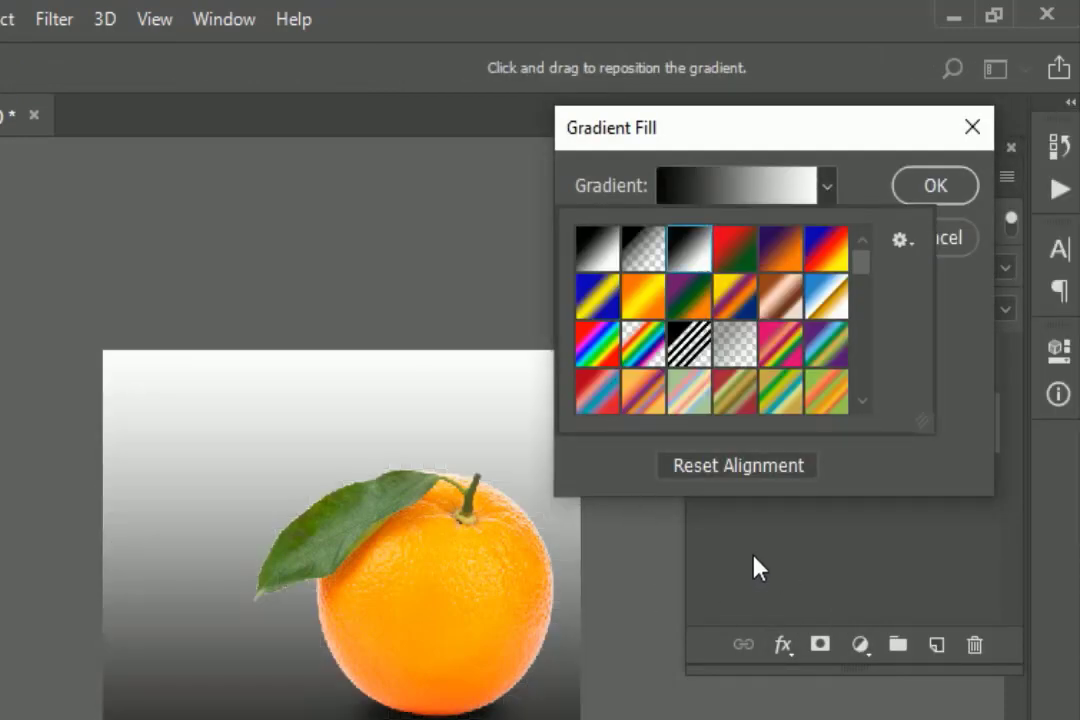
Change the gradient's dark starting colour stop to light grey.
click(800, 186)
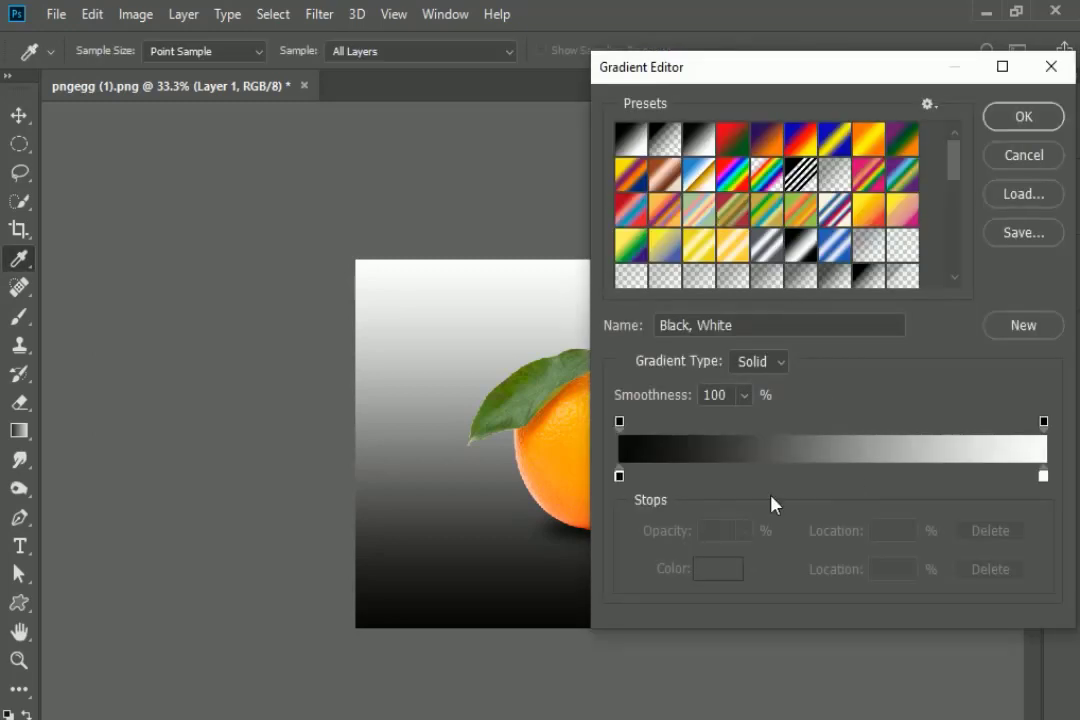
click(620, 477)
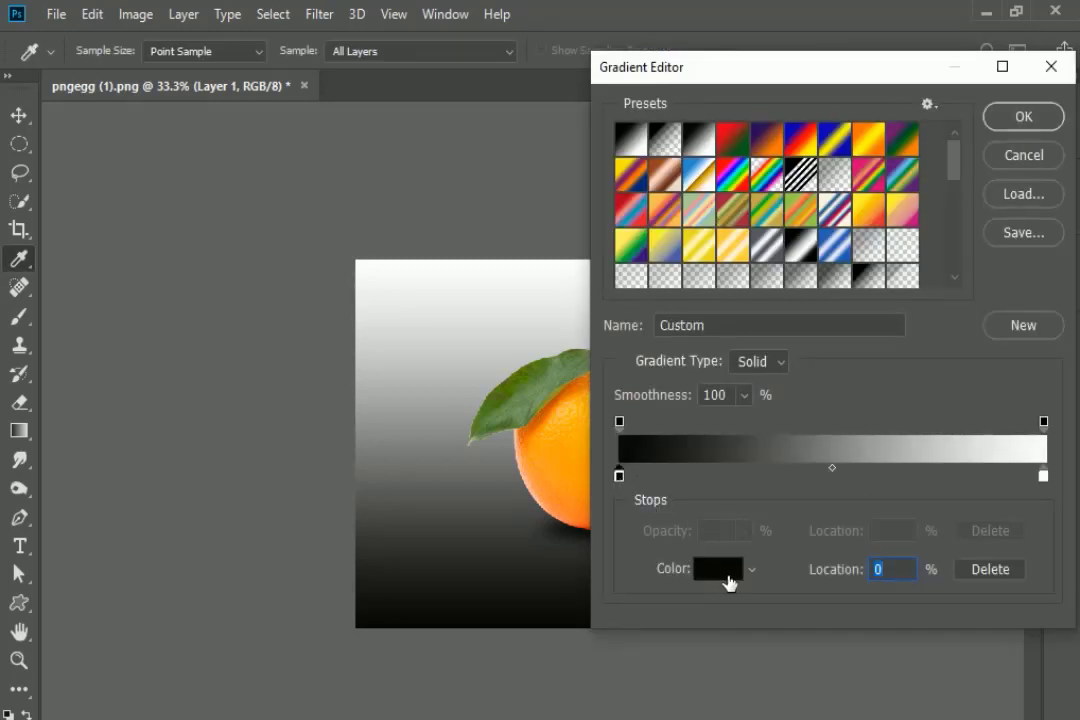
click(720, 572)
mouse_move(526, 446)
mouse_down()
mouse_move(520, 433)
mouse_move(531, 459)
mouse_up()
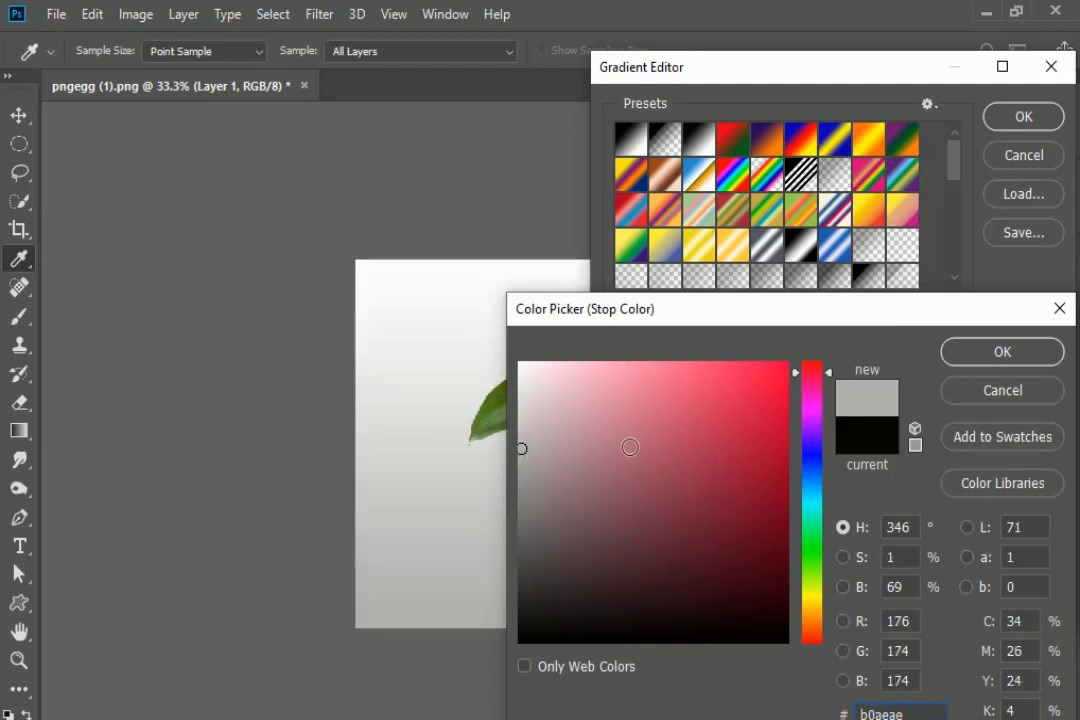
click(1002, 351)
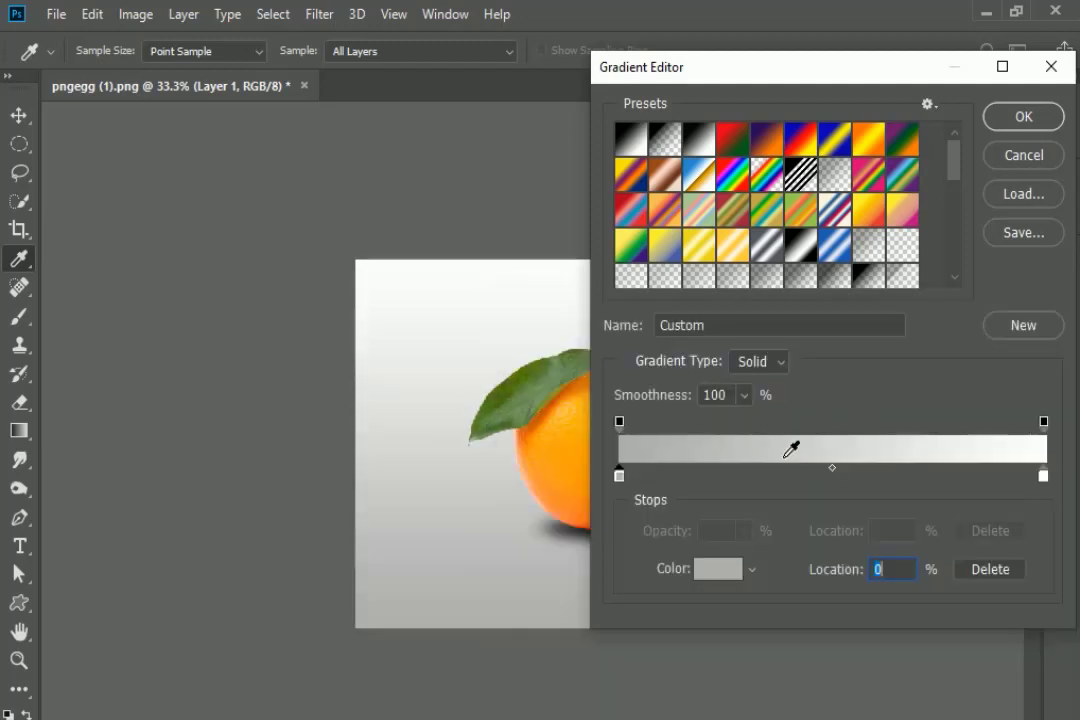
click(1021, 125)
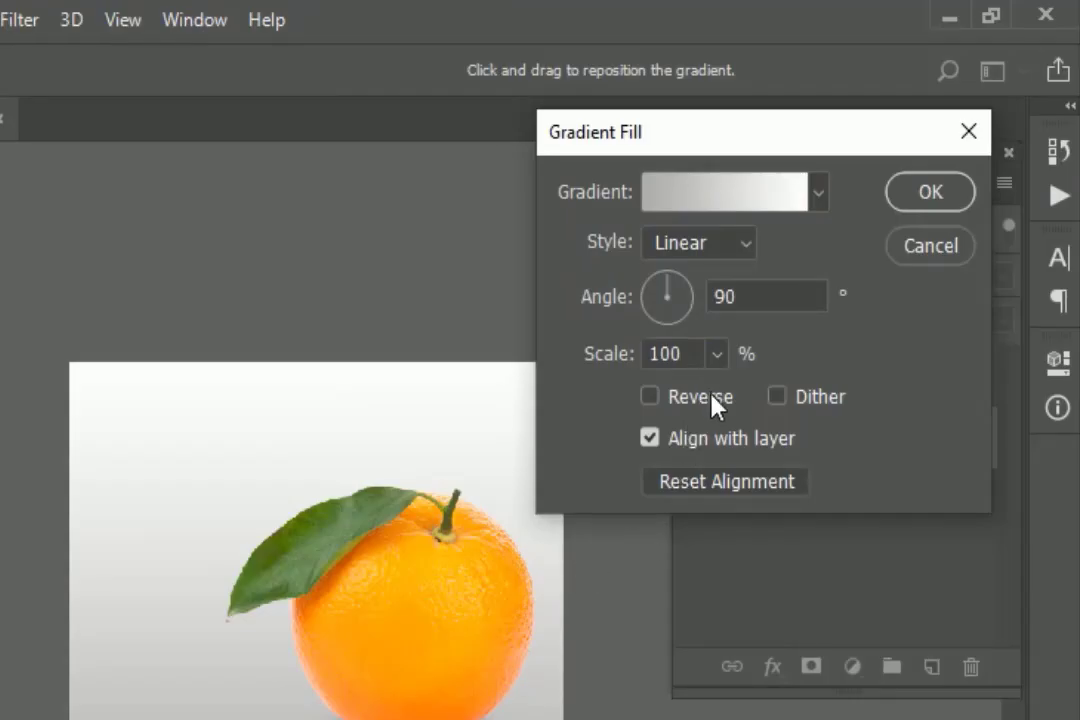
Reverse the gradient, make it Radial, and set its scale to 155%.
click(680, 405)
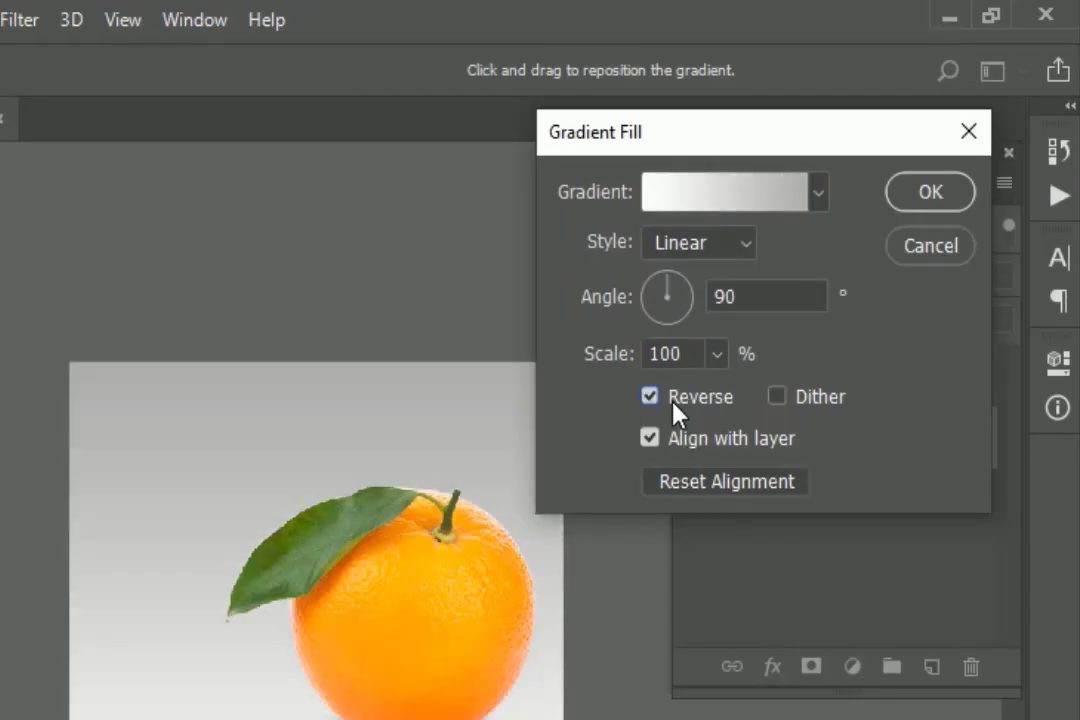
click(702, 248)
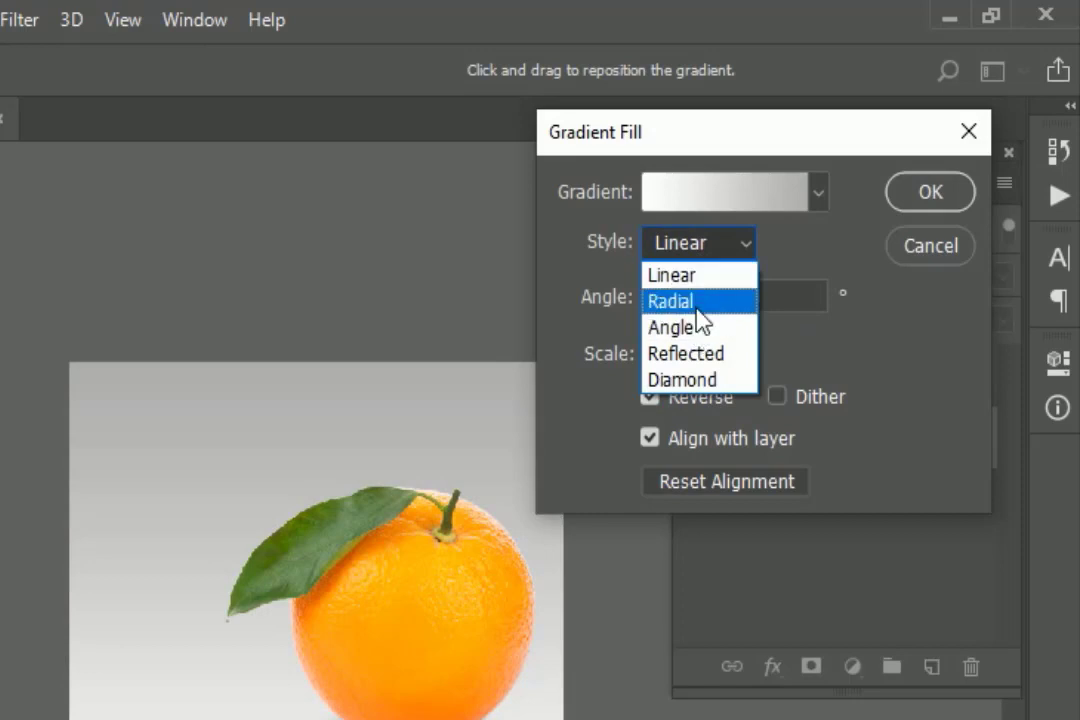
click(690, 303)
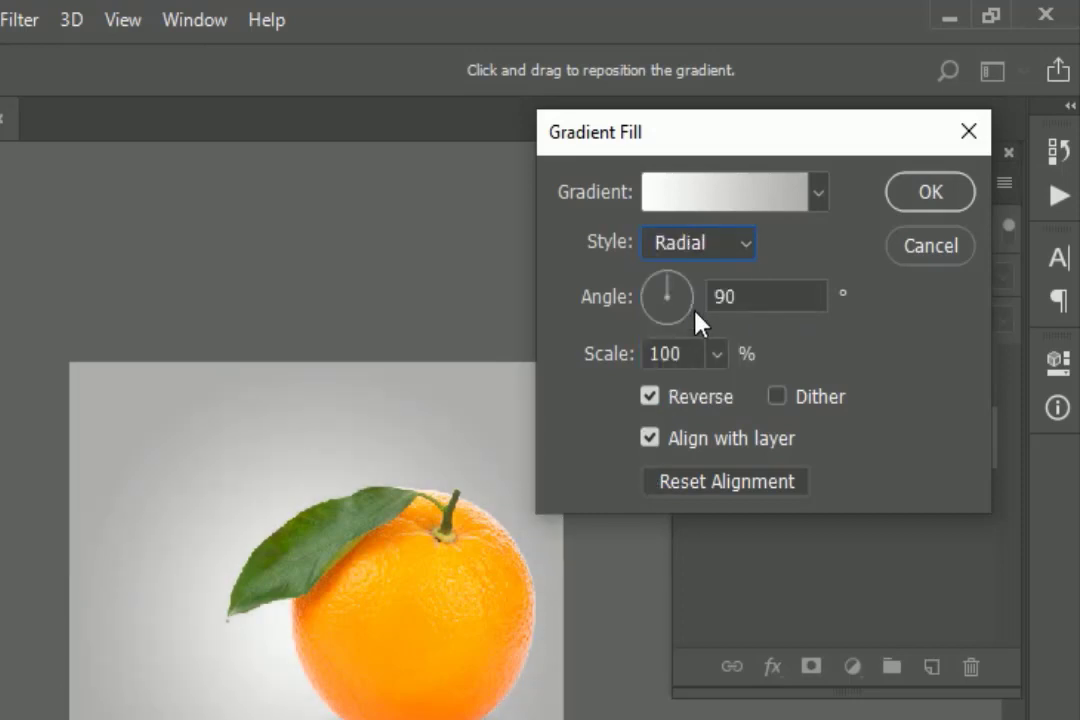
click(717, 354)
drag(706, 403, 725, 402)
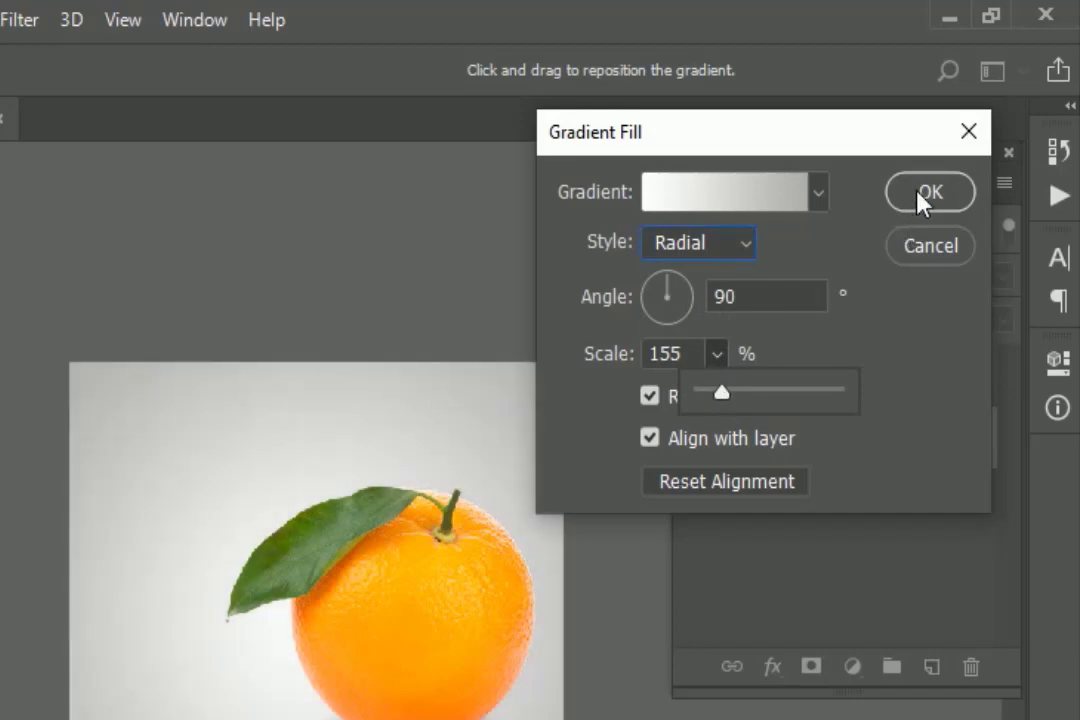
click(920, 198)
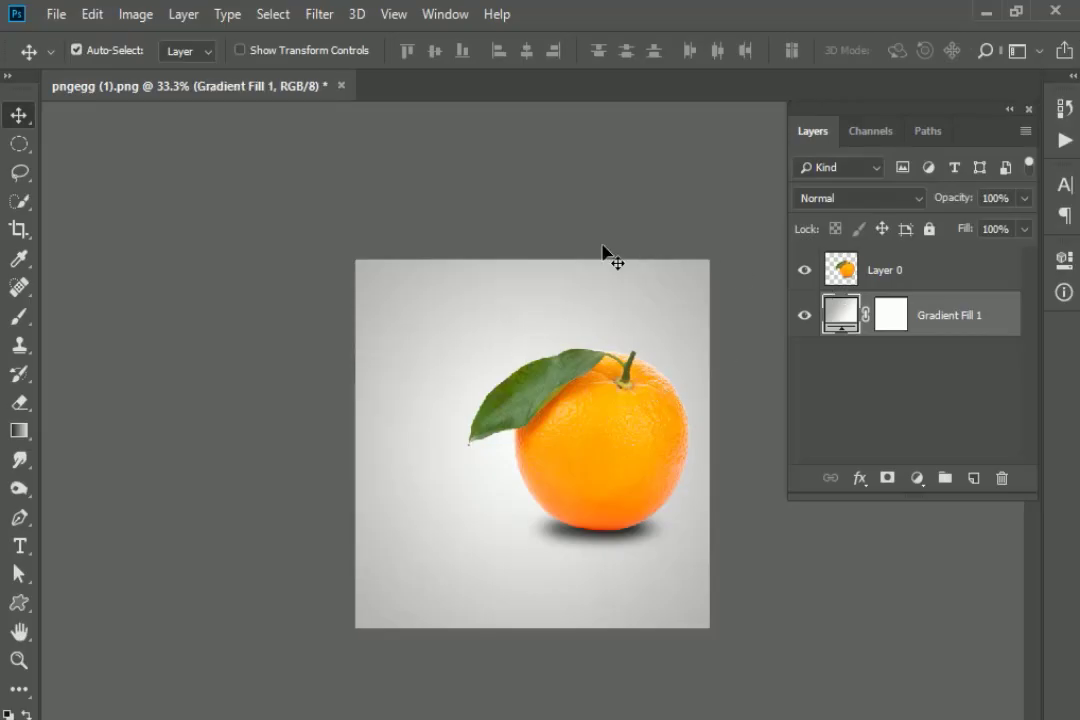
Place slice.png as an embedded image and move its layer above the orange layer.
click(56, 15)
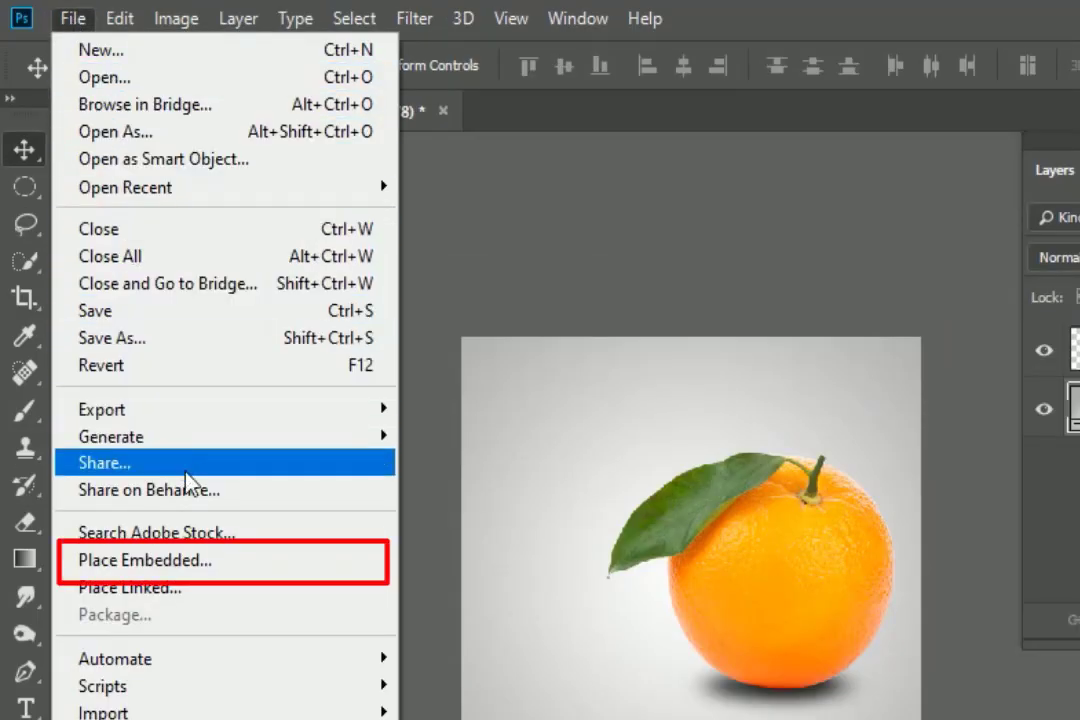
click(201, 565)
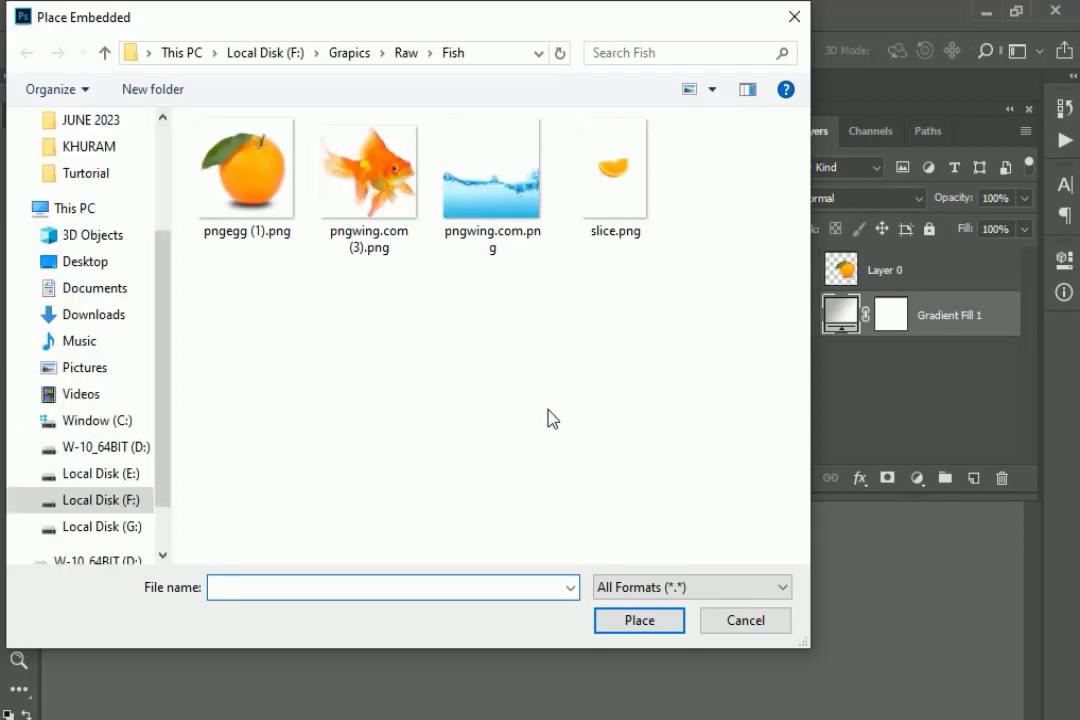
click(614, 170)
click(639, 622)
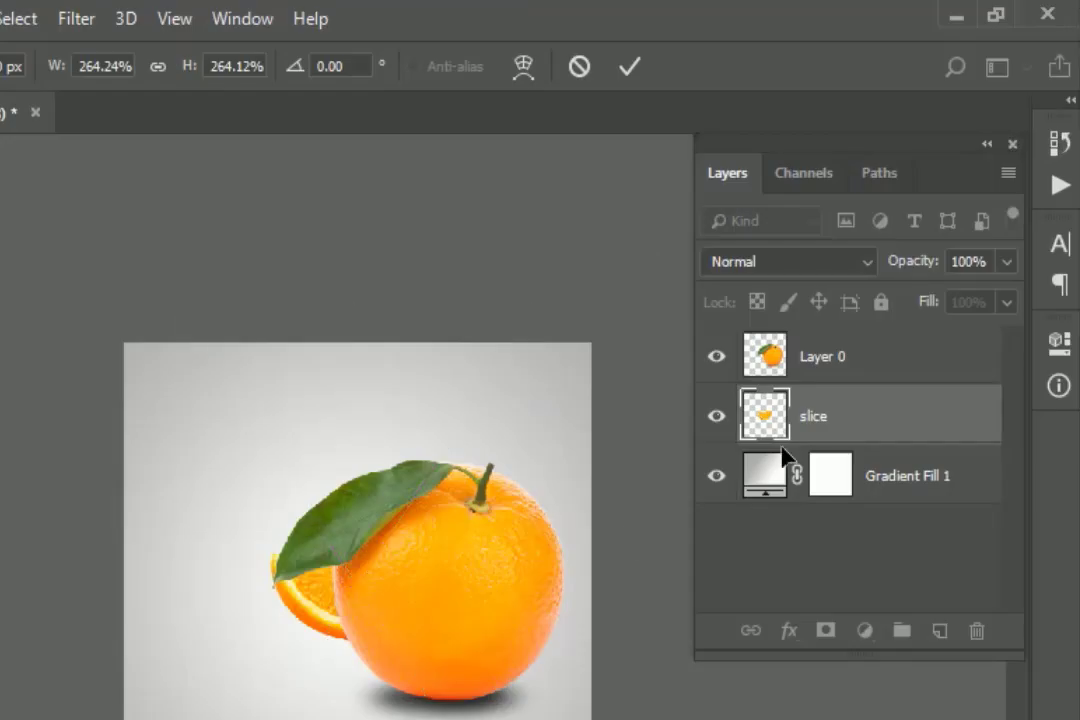
drag(778, 425, 790, 350)
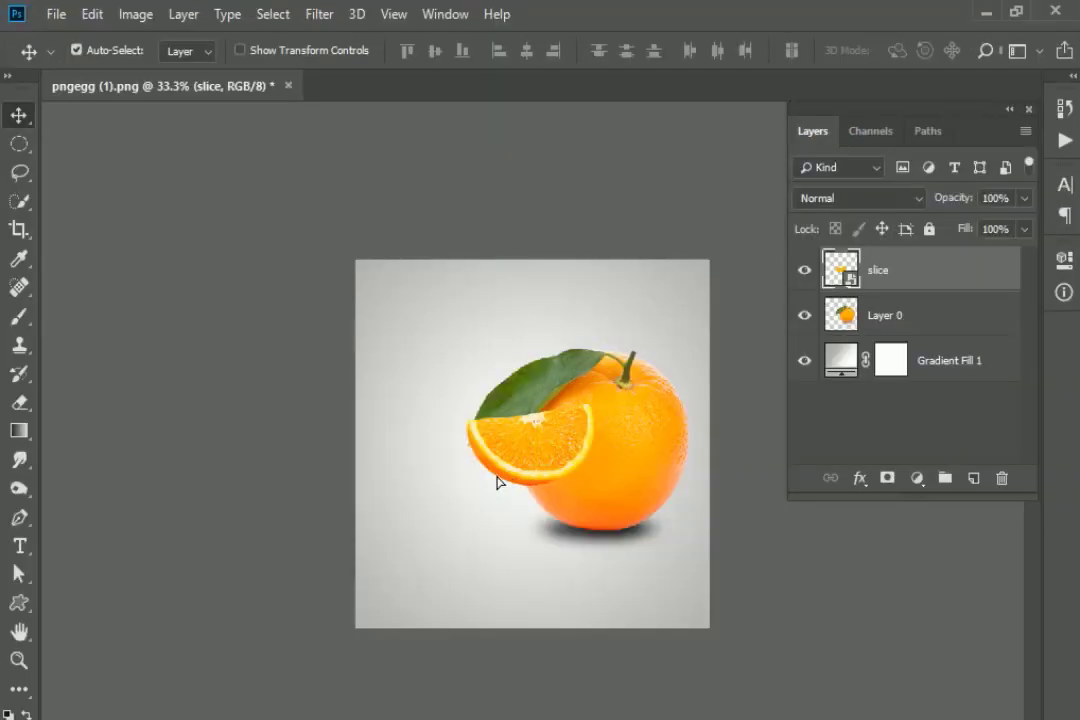
Scale the slice up to about 456% and position it over the orange's lower left.
drag(497, 482, 523, 511)
key(ctrl+t)
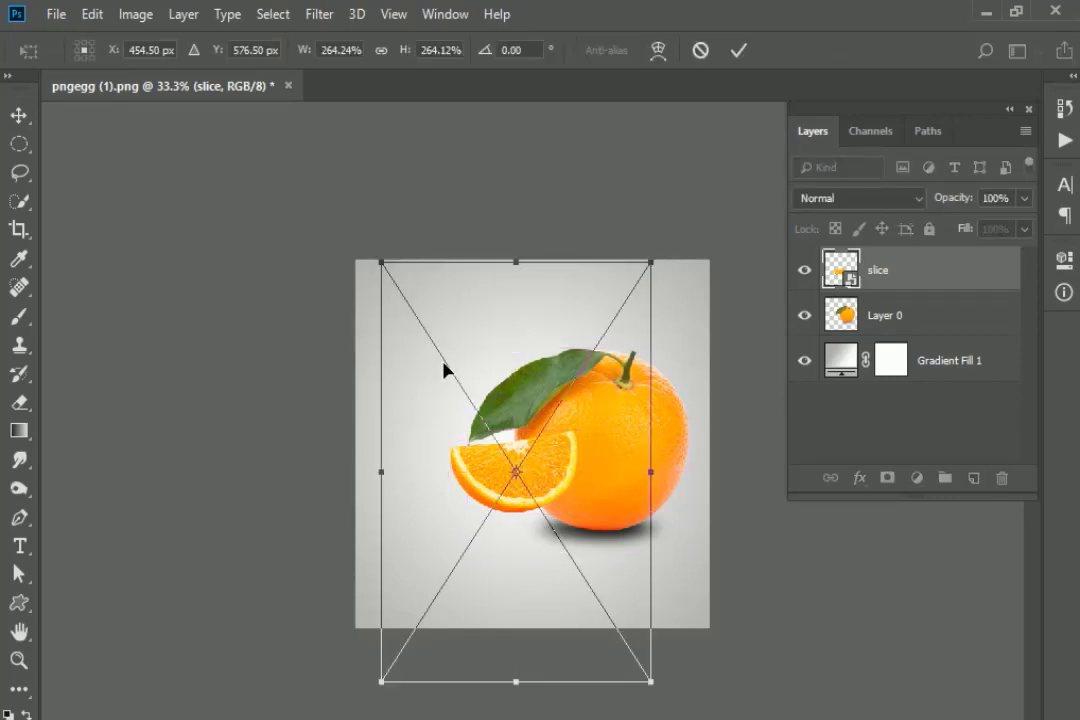
key(ctrl+minus)
drag(418, 313, 244, 218)
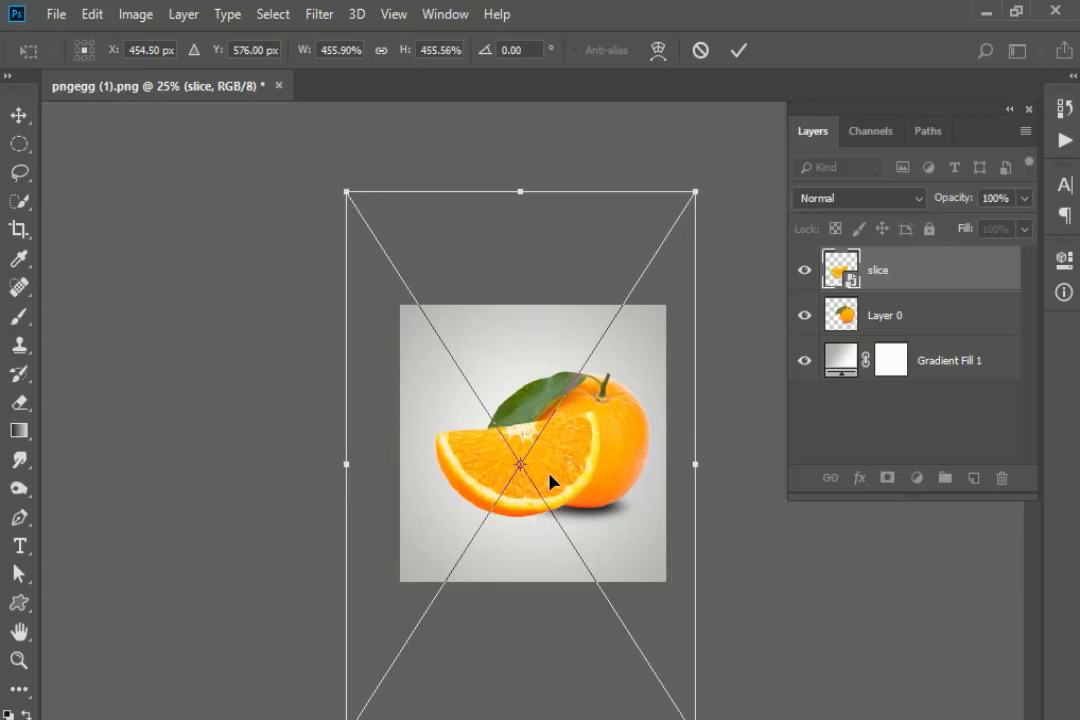
drag(550, 482, 535, 514)
key(Return)
key(ctrl+plus)
key(ctrl+plus)
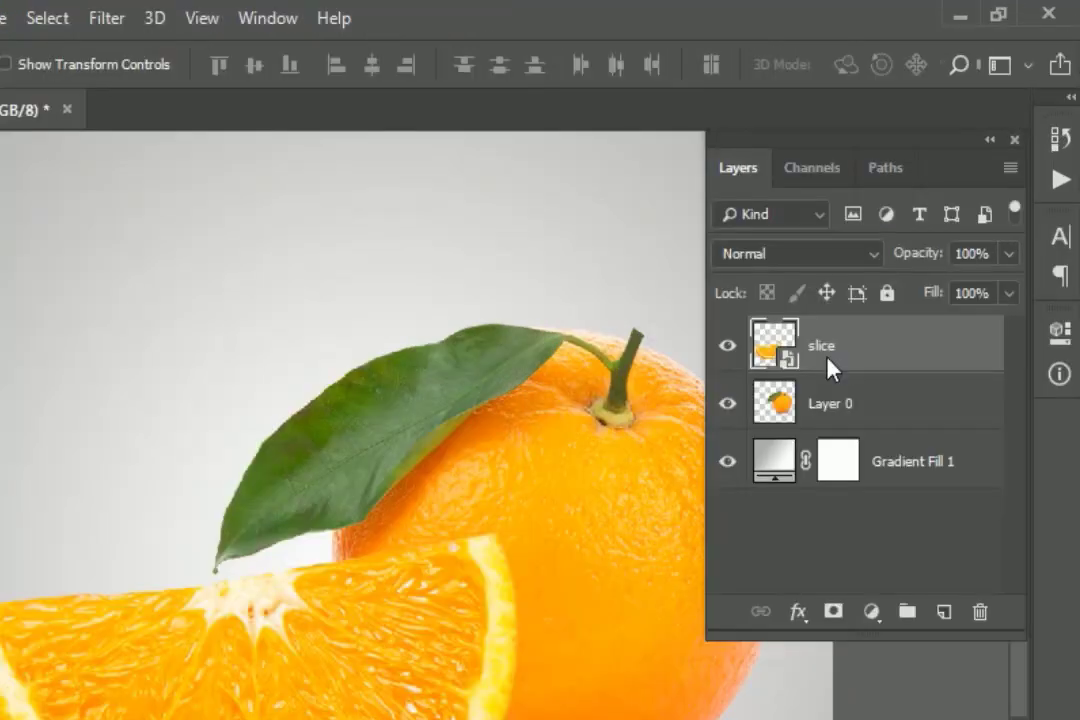
Rasterize the slice layer and quick-select its flesh and white pith.
right_click(828, 368)
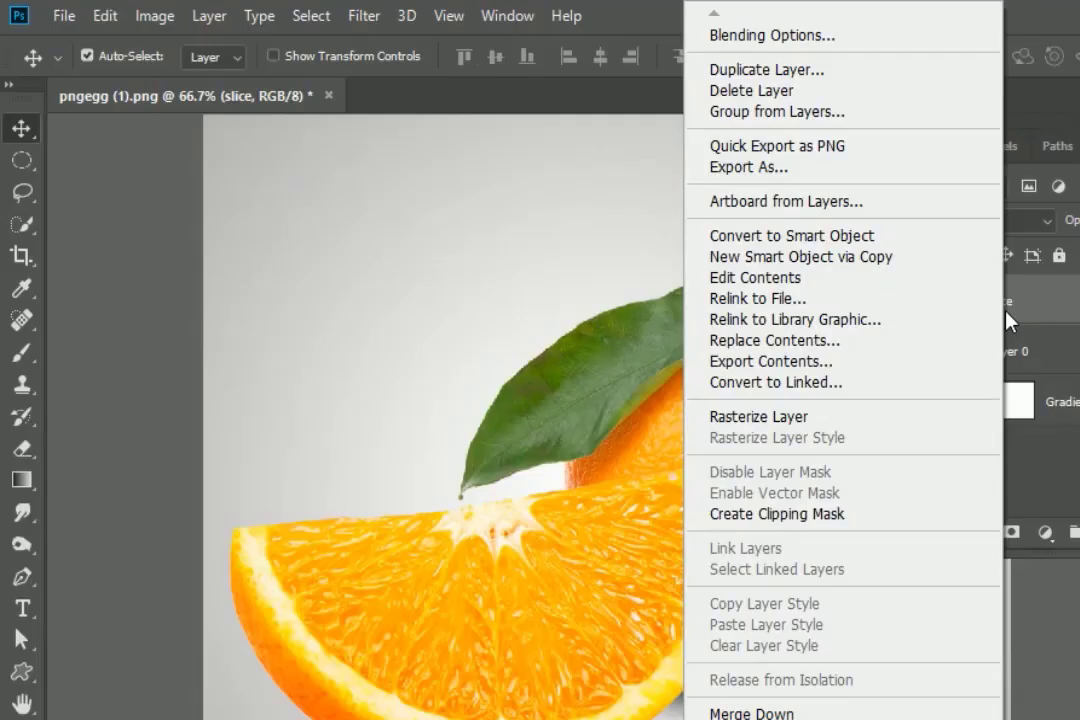
click(832, 418)
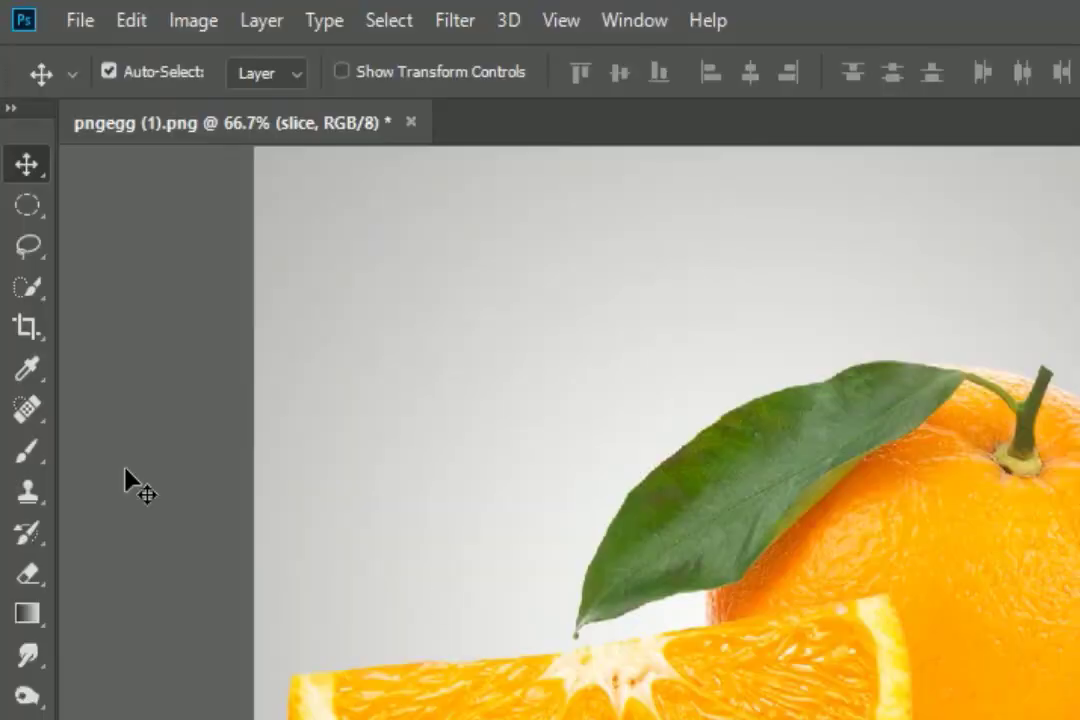
click(24, 289)
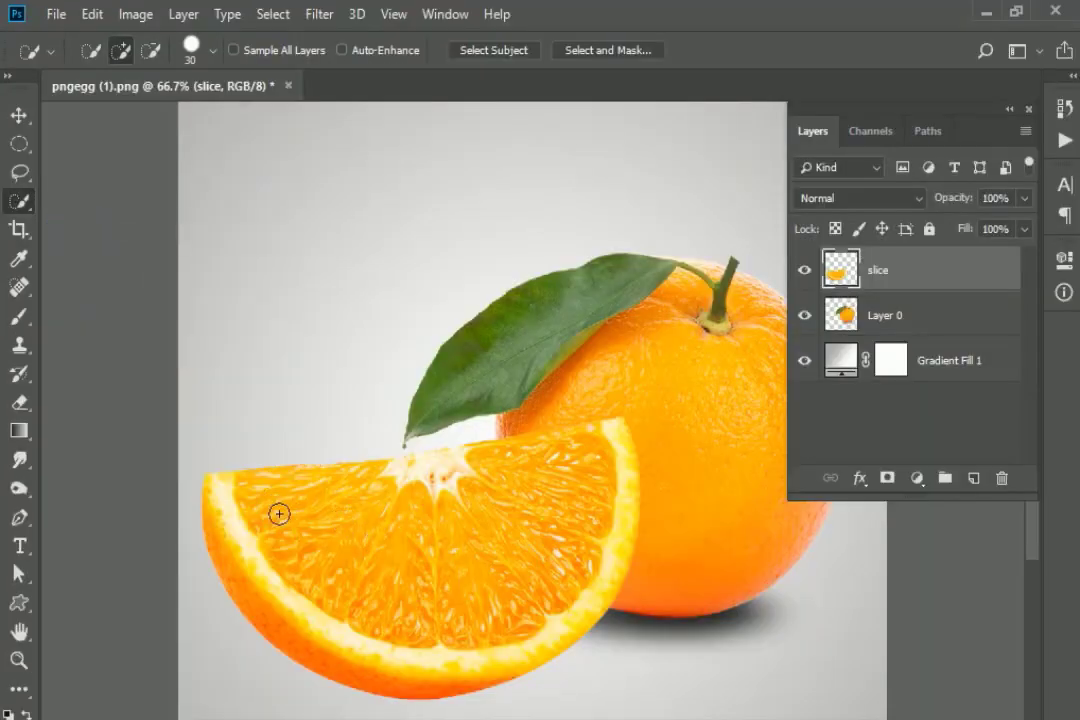
drag(279, 514, 292, 531)
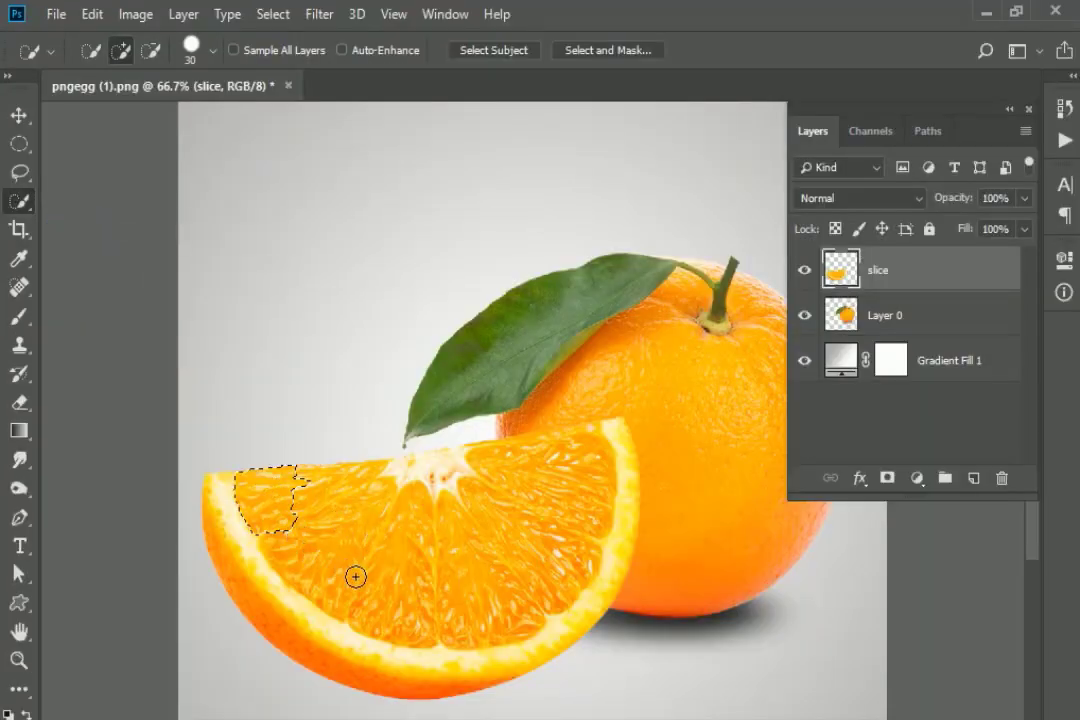
mouse_move(355, 577)
mouse_down()
mouse_move(393, 591)
mouse_move(523, 591)
mouse_move(565, 565)
mouse_move(595, 511)
mouse_move(593, 476)
mouse_up()
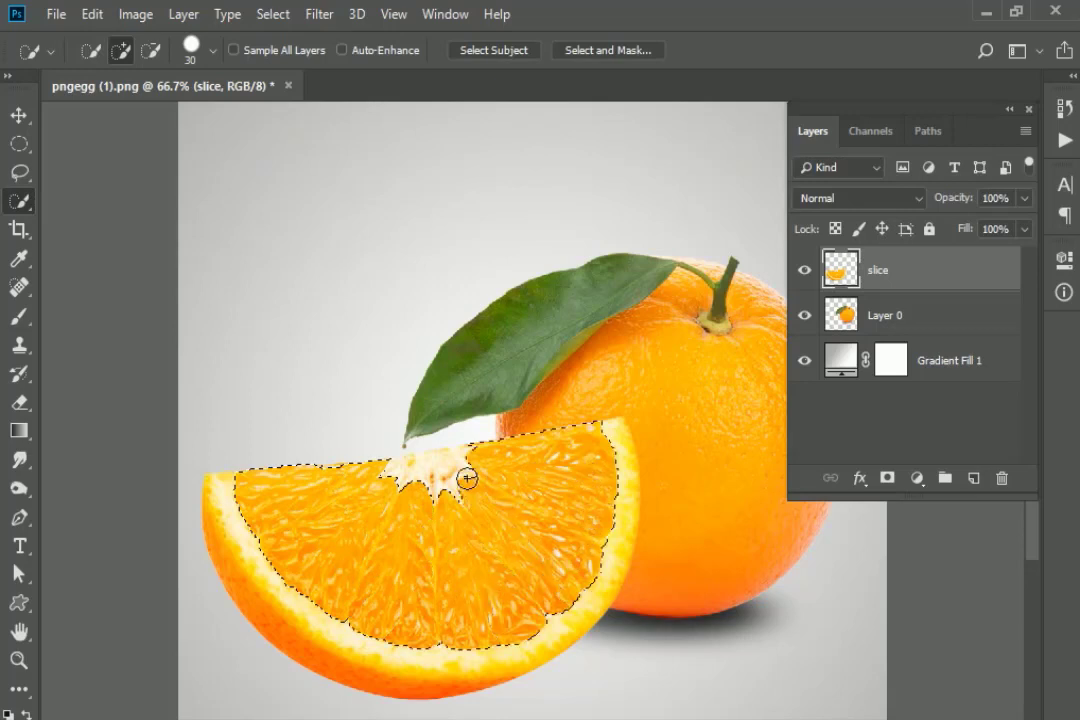
mouse_move(365, 485)
mouse_down()
mouse_move(357, 517)
mouse_move(417, 552)
mouse_up()
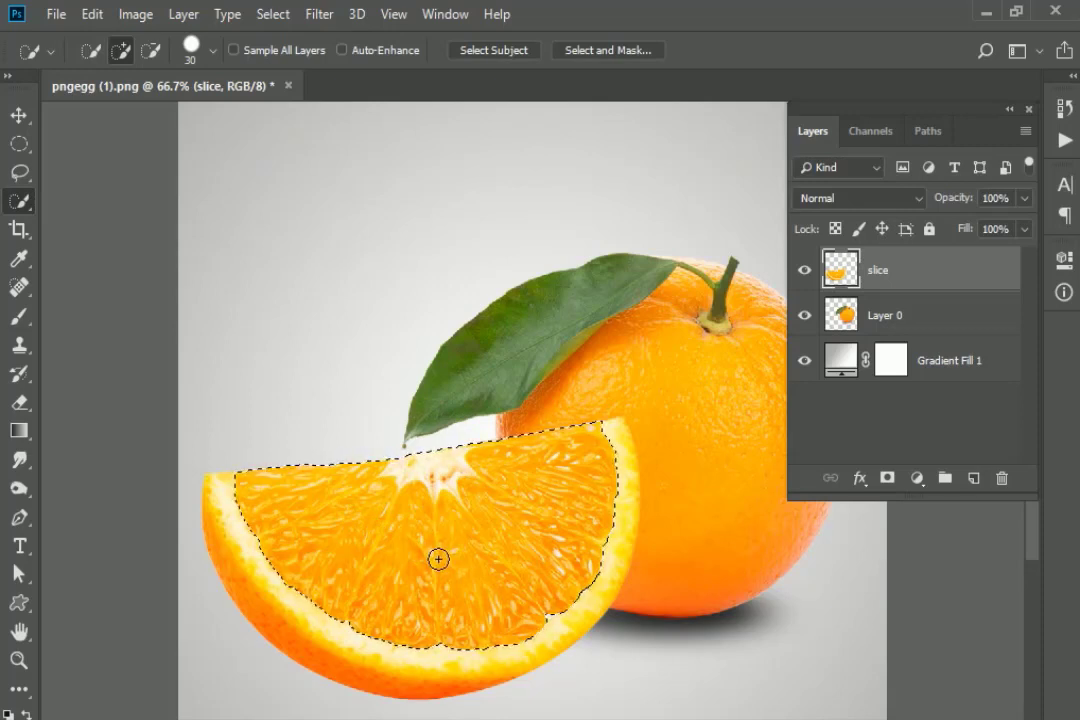
Add an inverted layer mask hiding the selected flesh, leaving only the peel.
key(alt)
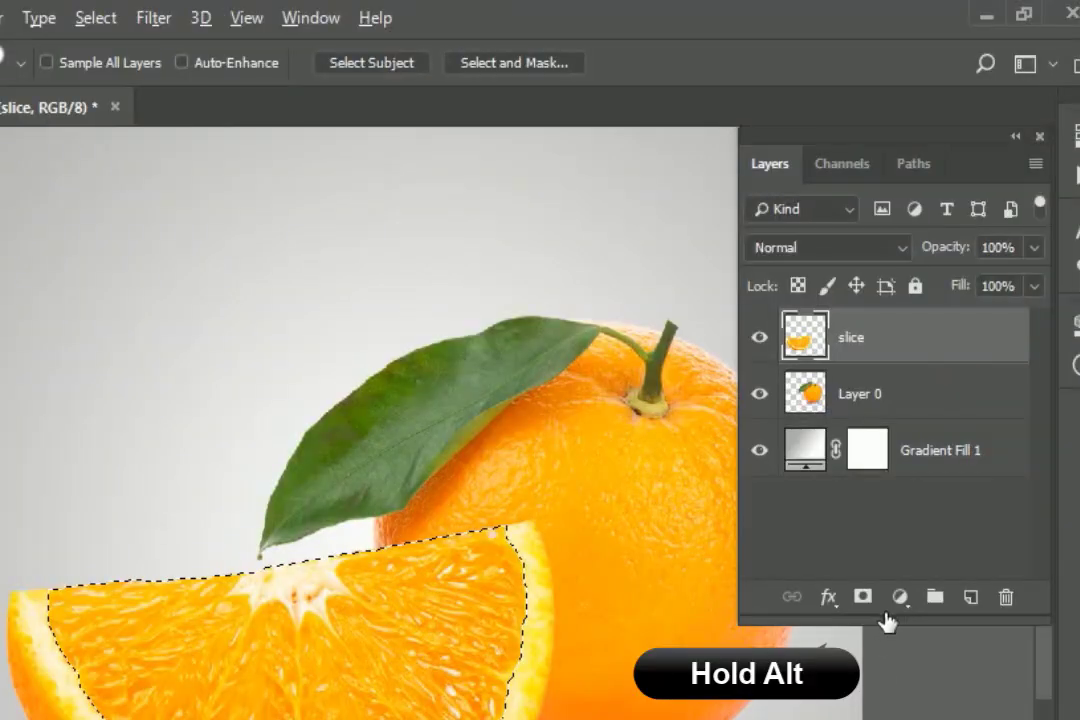
alt+click(888, 479)
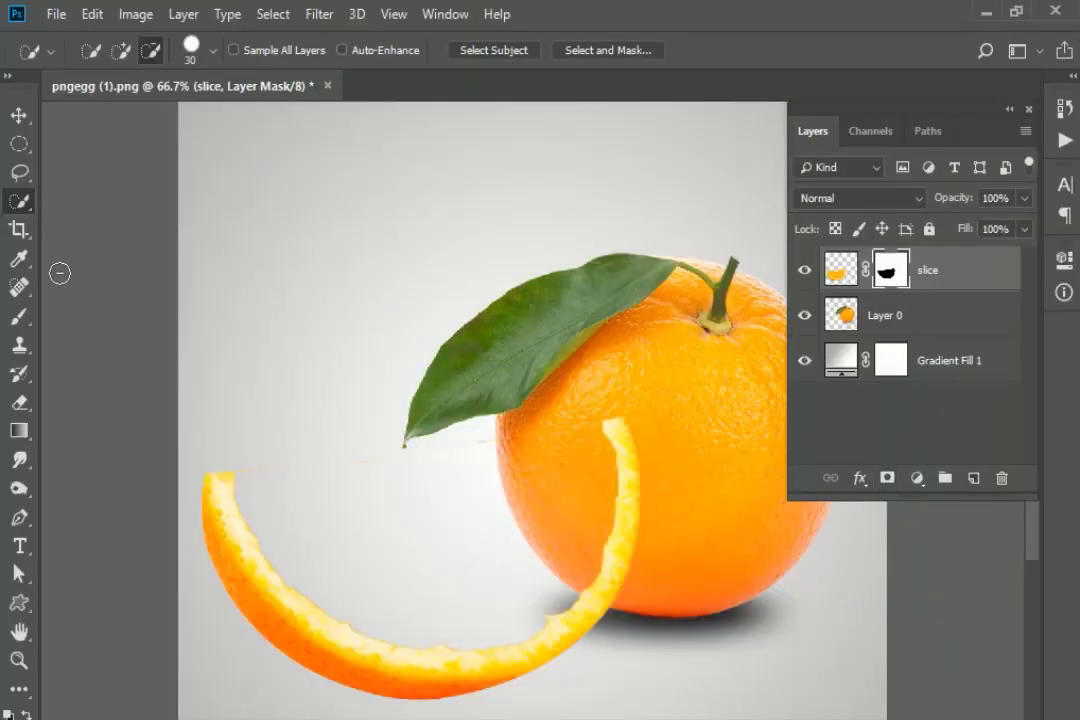
click(18, 316)
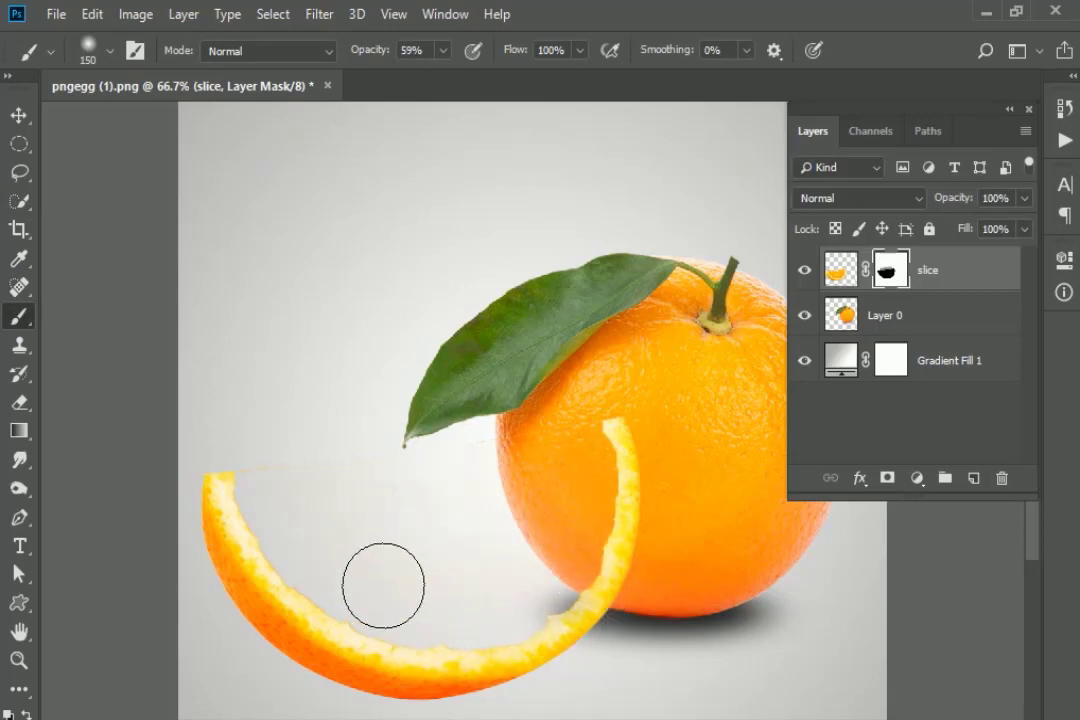
Place the water splash image pngwing.com.png as an embedded layer.
click(16, 110)
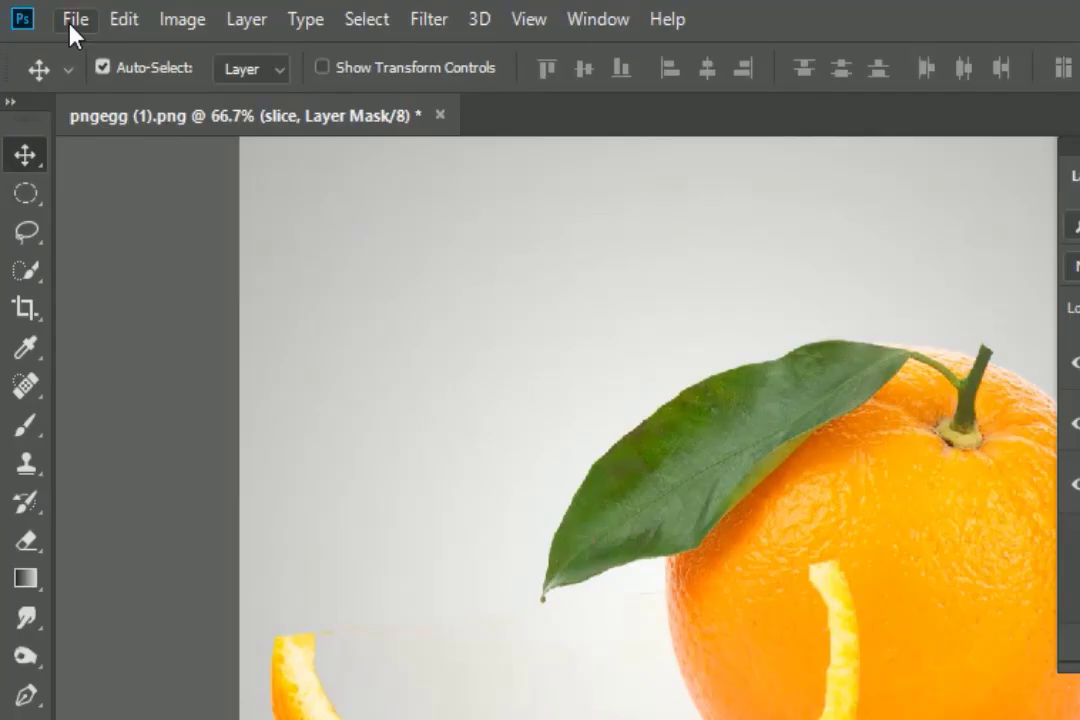
click(56, 14)
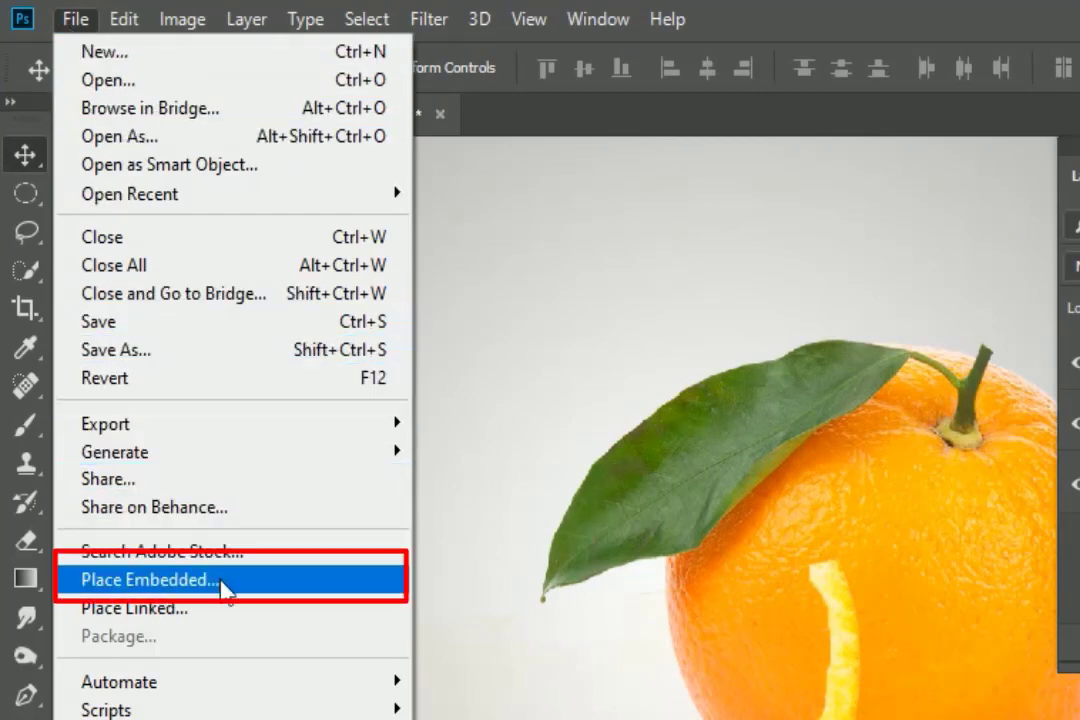
click(221, 581)
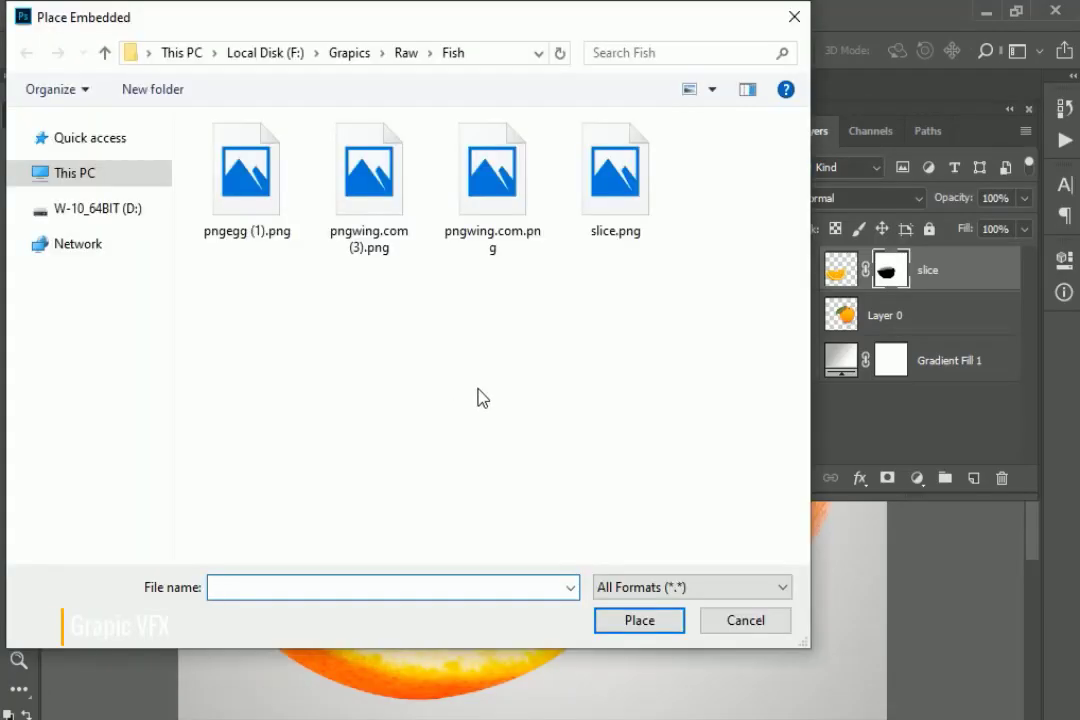
click(492, 212)
click(641, 620)
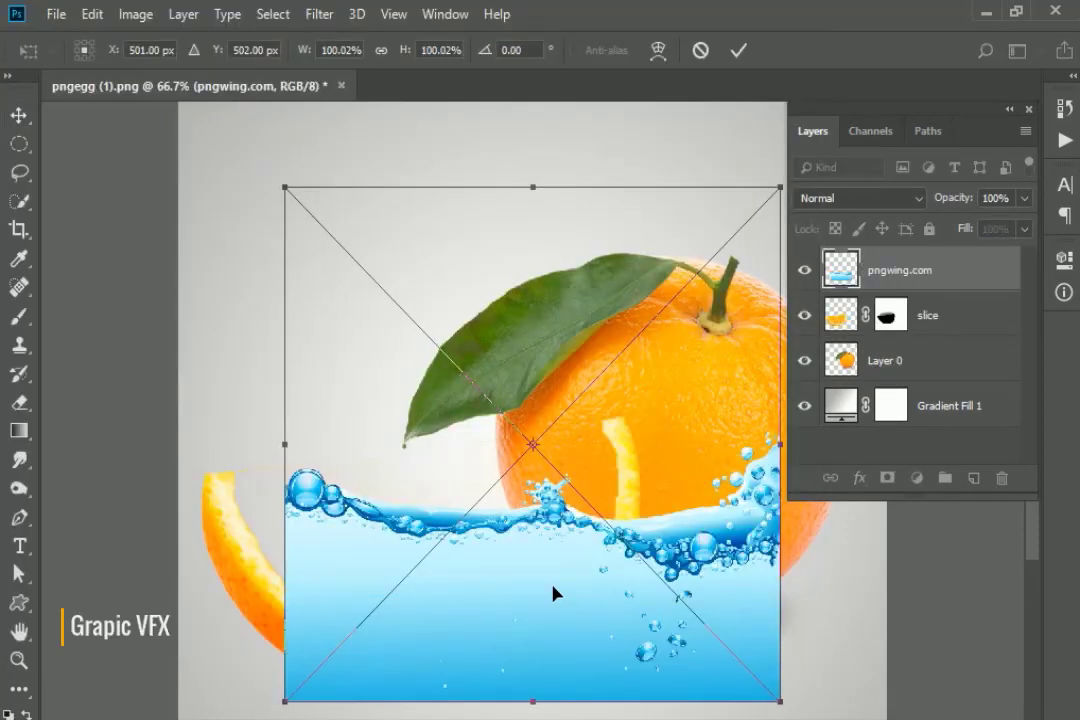
Move the splash over the slice, tilting it about -10° and stretching it taller.
drag(553, 592, 505, 582)
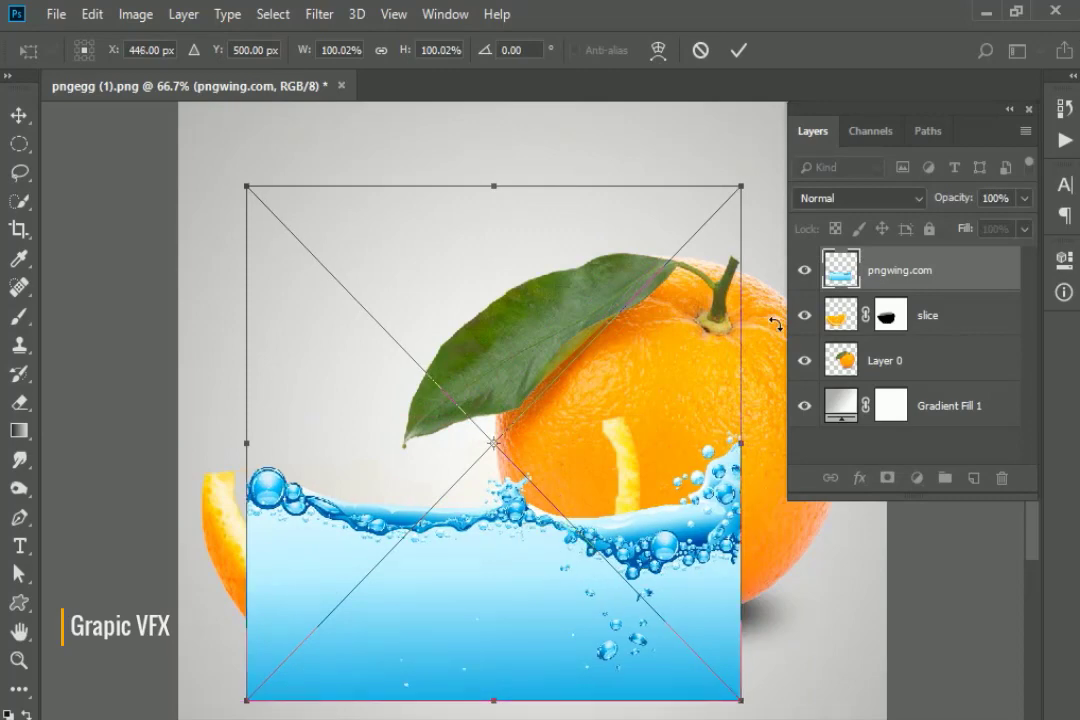
drag(745, 234, 731, 213)
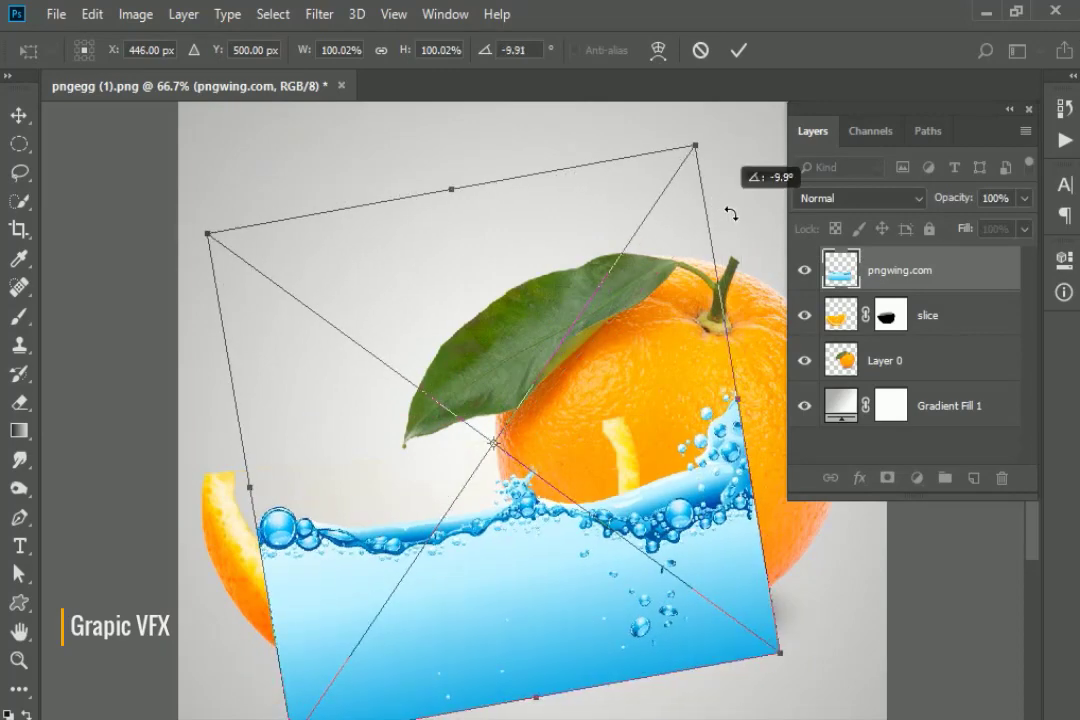
drag(499, 610, 451, 564)
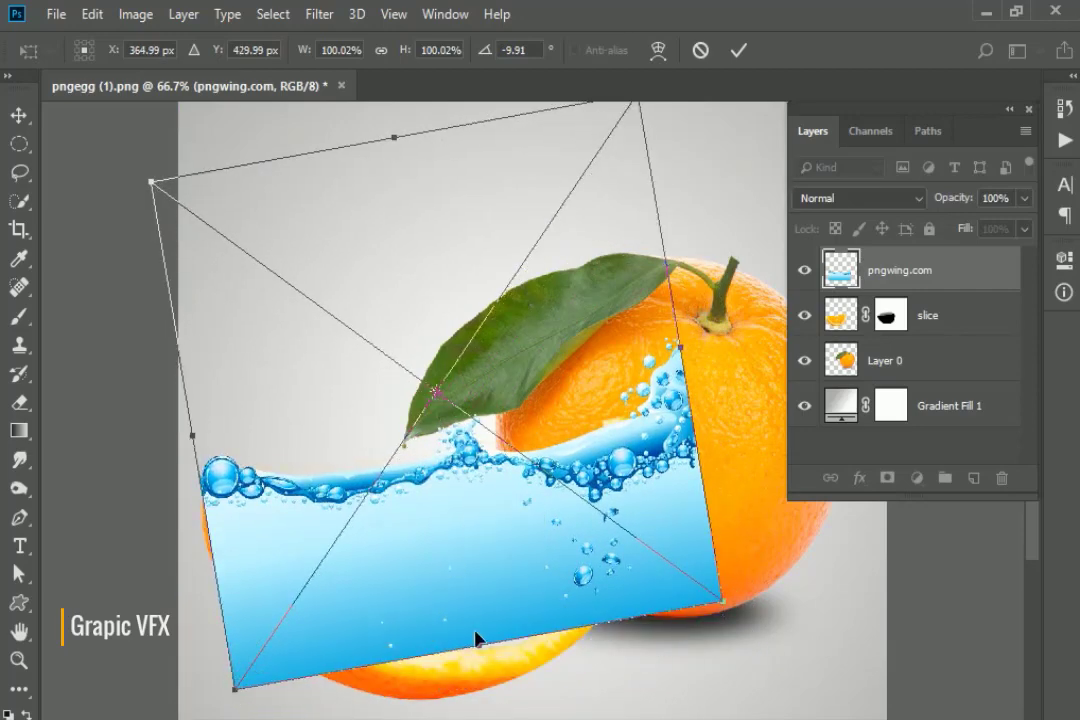
drag(490, 651, 482, 559)
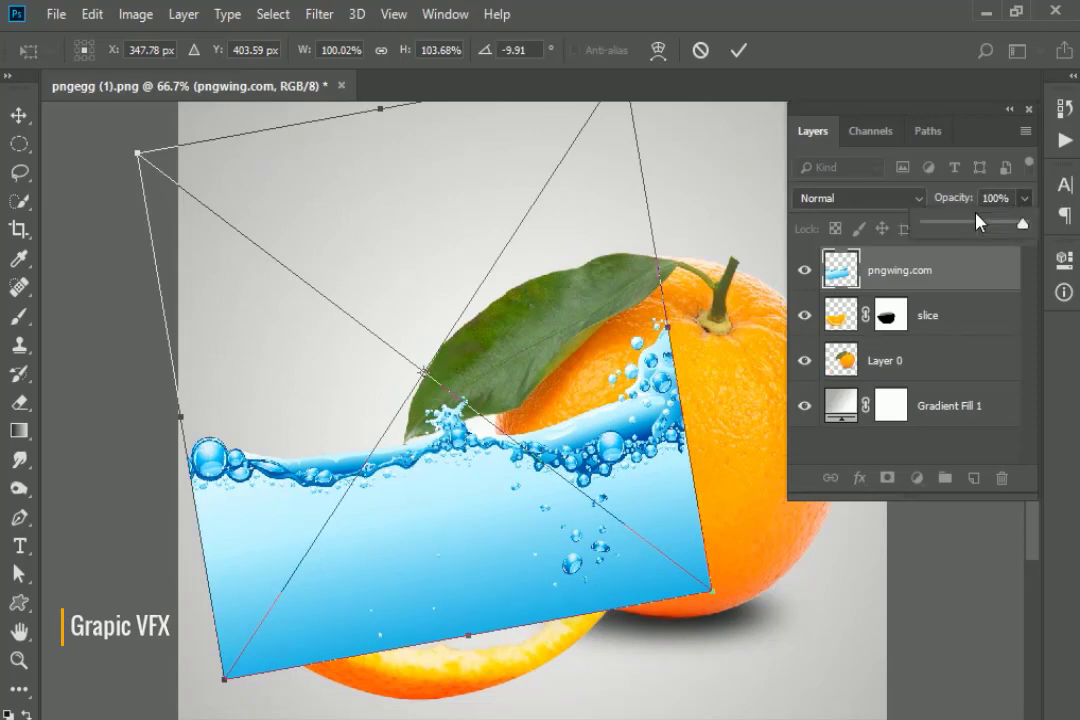
Set the splash to 50% opacity, stretch it down, rotate to -11.92°, and commit.
click(974, 225)
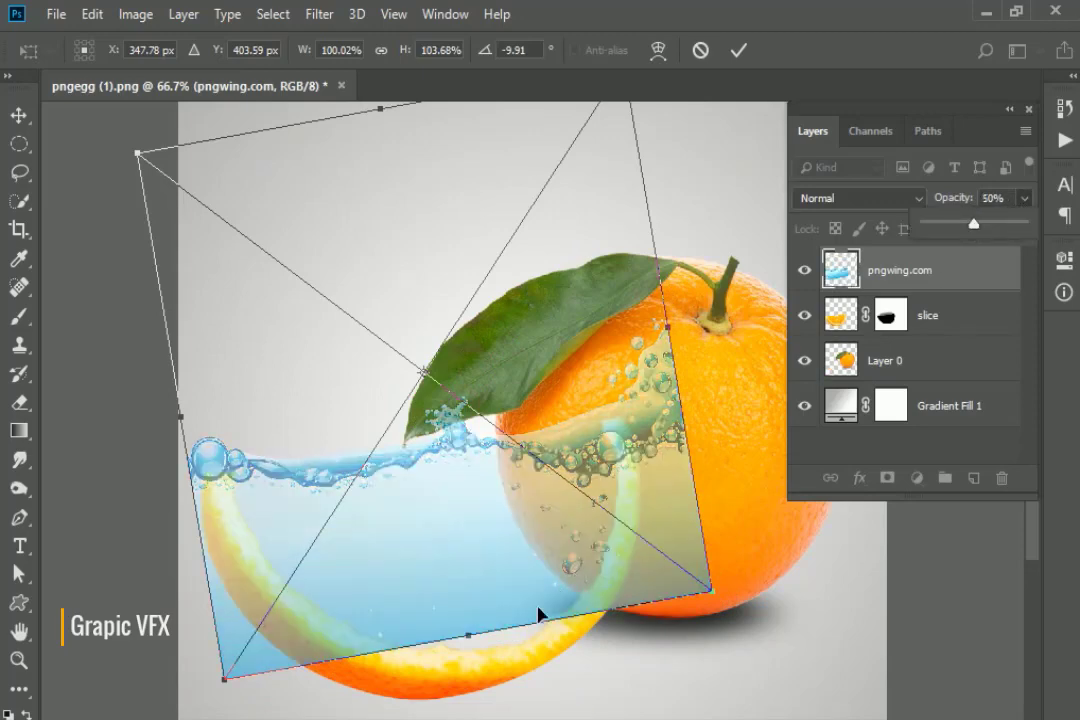
drag(476, 649, 474, 667)
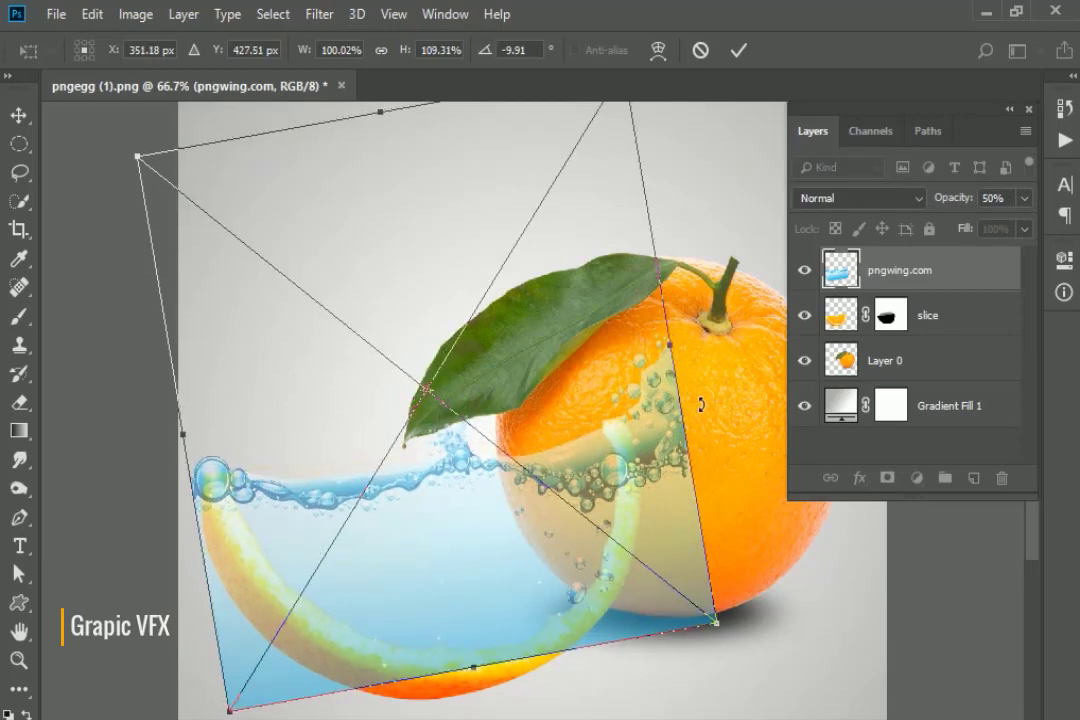
drag(735, 449, 735, 449)
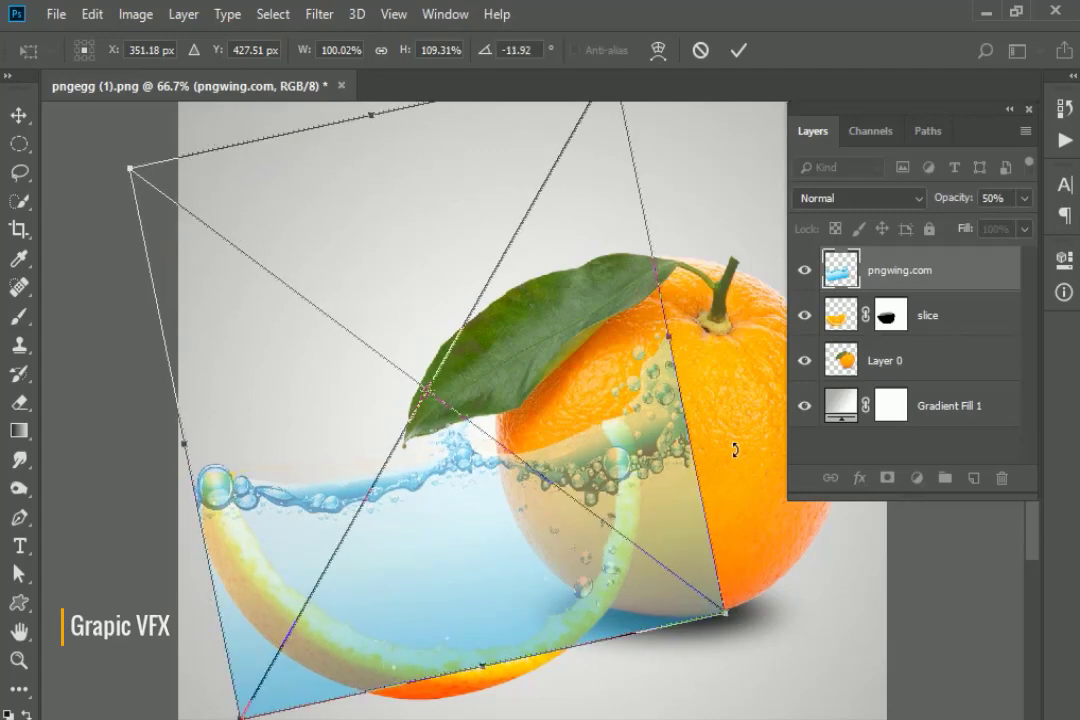
key(Up)
key(Up)
key(Up)
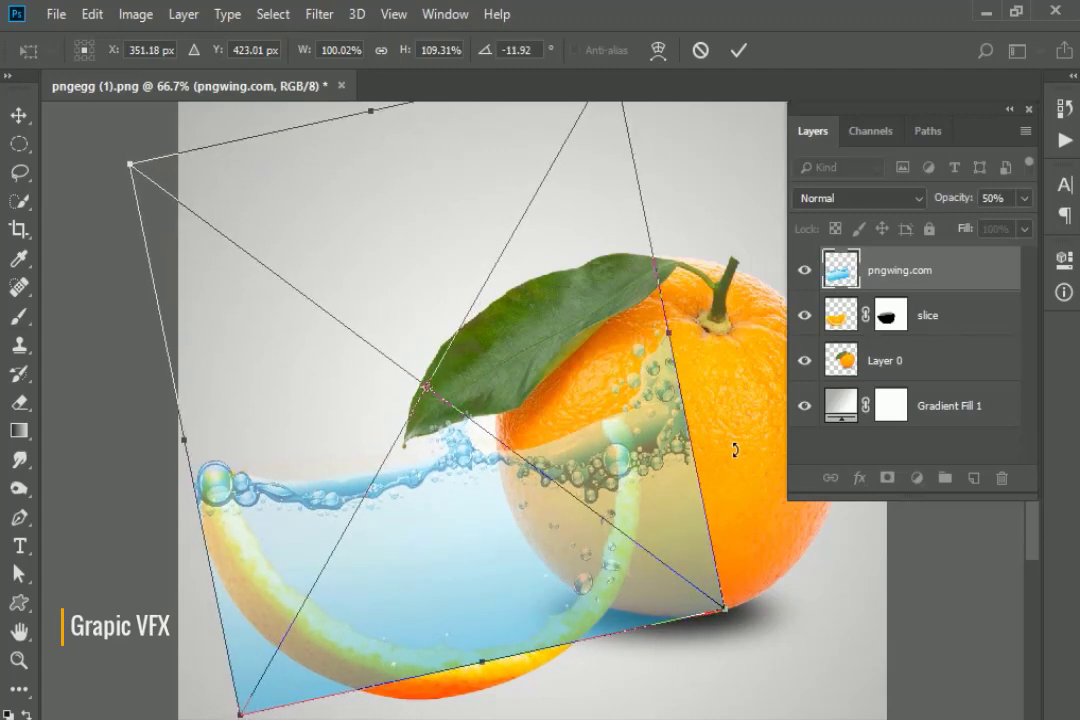
key(Up)
key(Up)
key(Up)
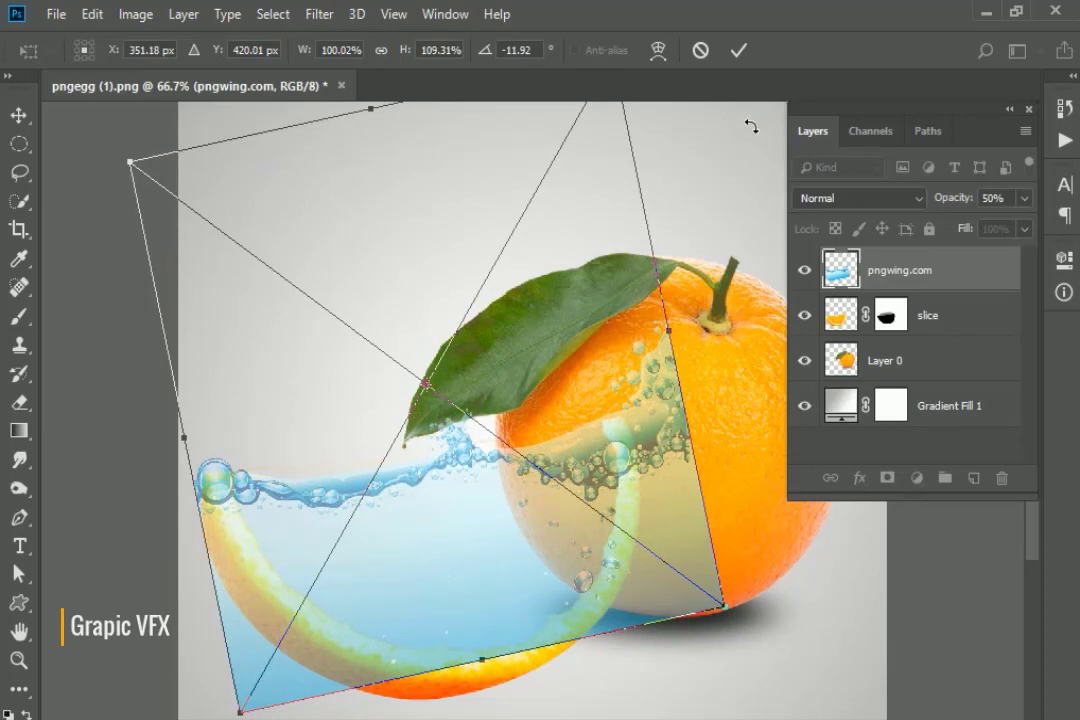
key(Return)
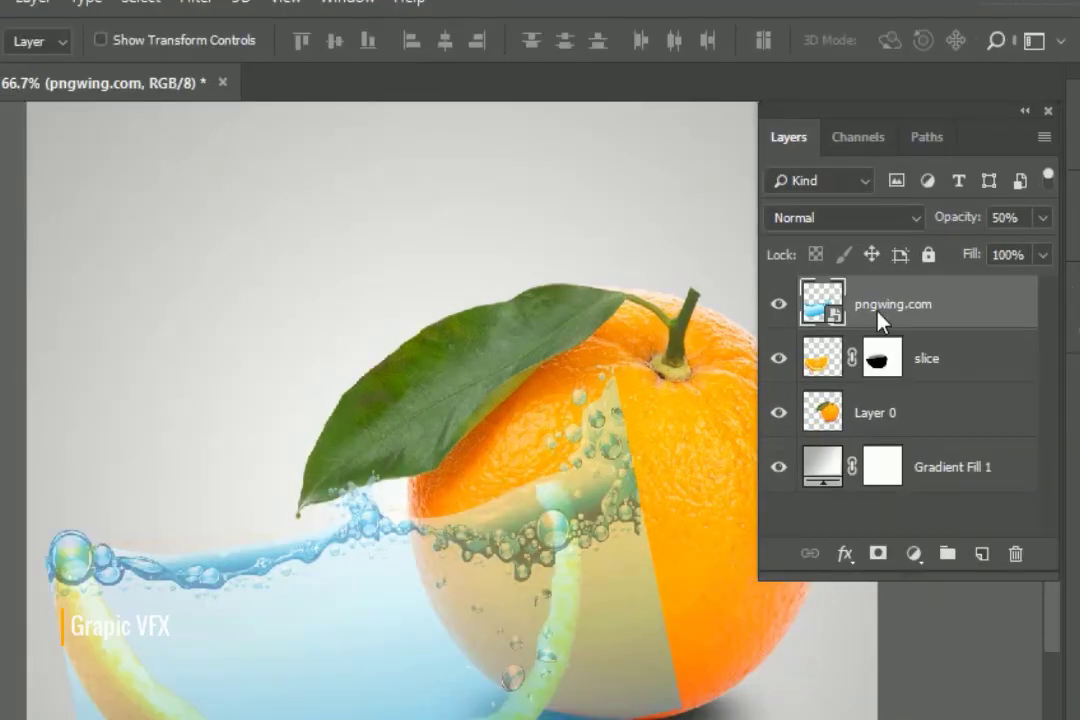
Add a white mask to the water layer and paint out water over the orange's right and left rind.
right_click(880, 318)
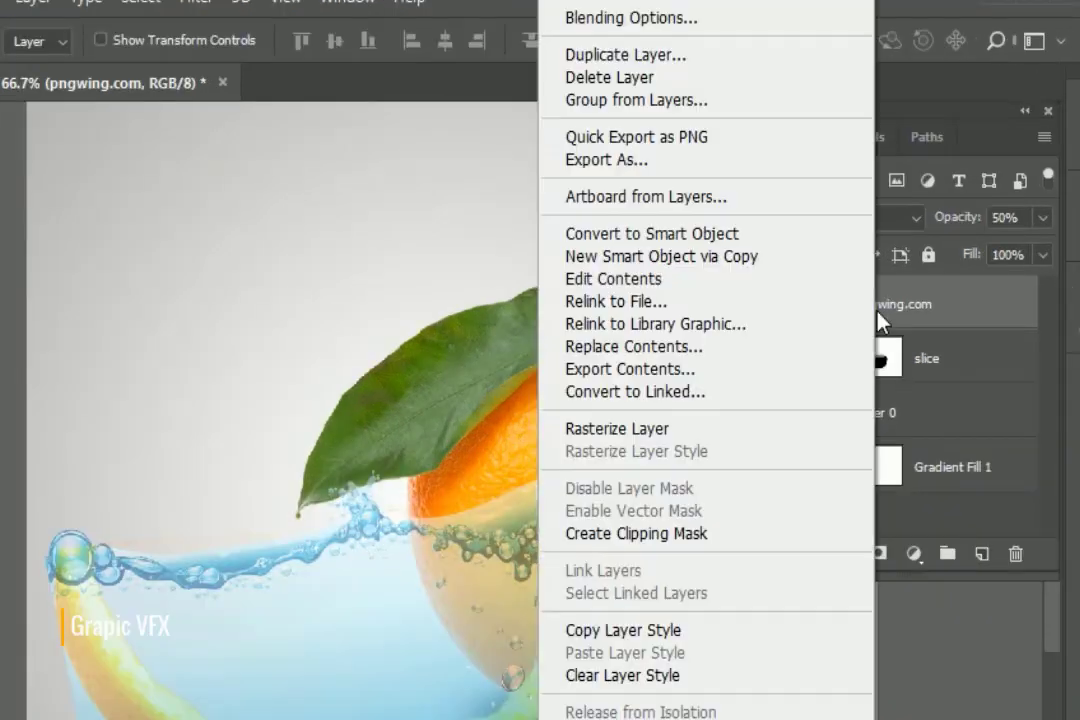
key(Escape)
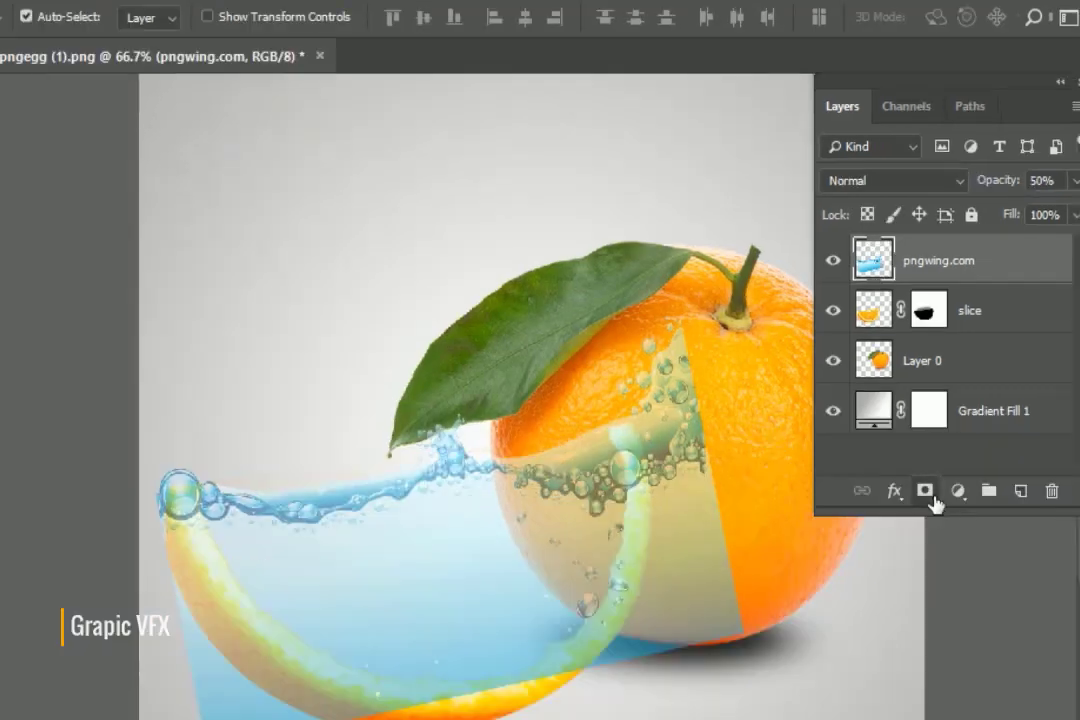
click(928, 494)
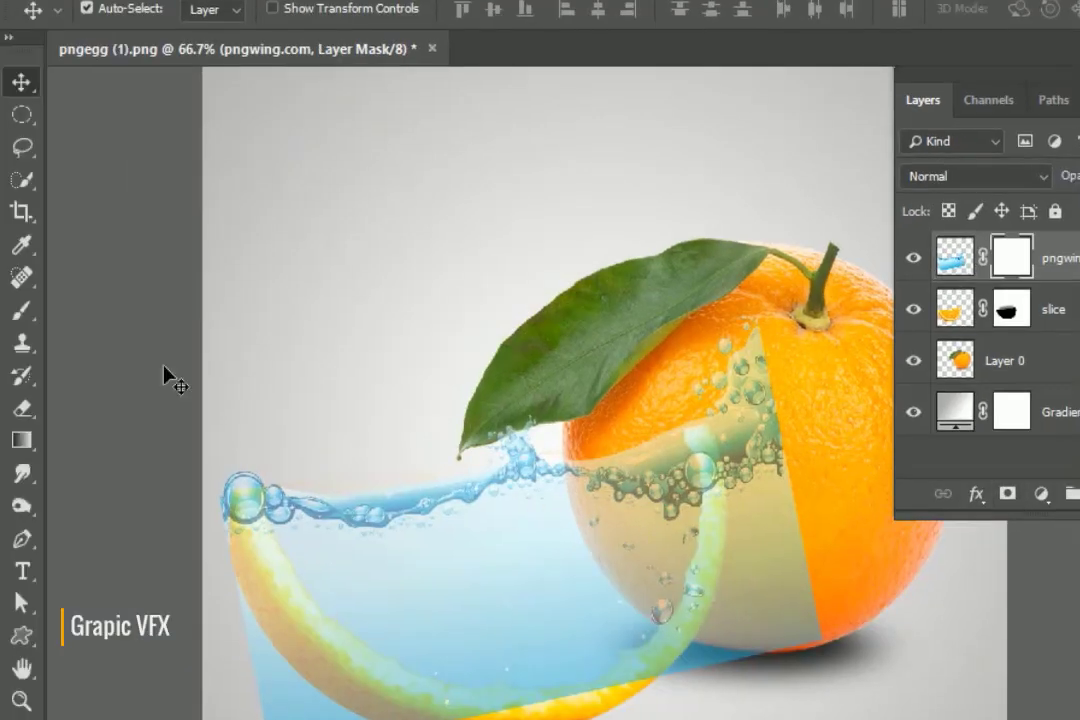
click(22, 310)
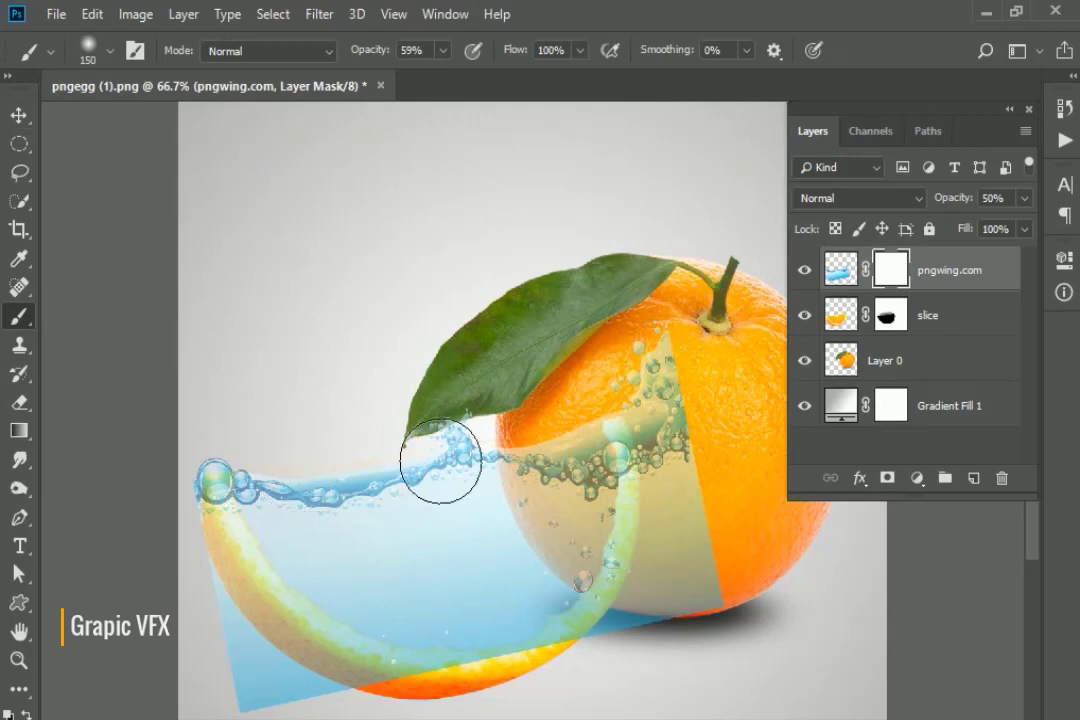
mouse_move(665, 467)
mouse_down()
mouse_move(697, 469)
mouse_move(706, 409)
mouse_move(716, 530)
mouse_move(697, 661)
mouse_move(717, 422)
mouse_move(705, 376)
mouse_move(709, 507)
mouse_move(711, 397)
mouse_move(740, 620)
mouse_up()
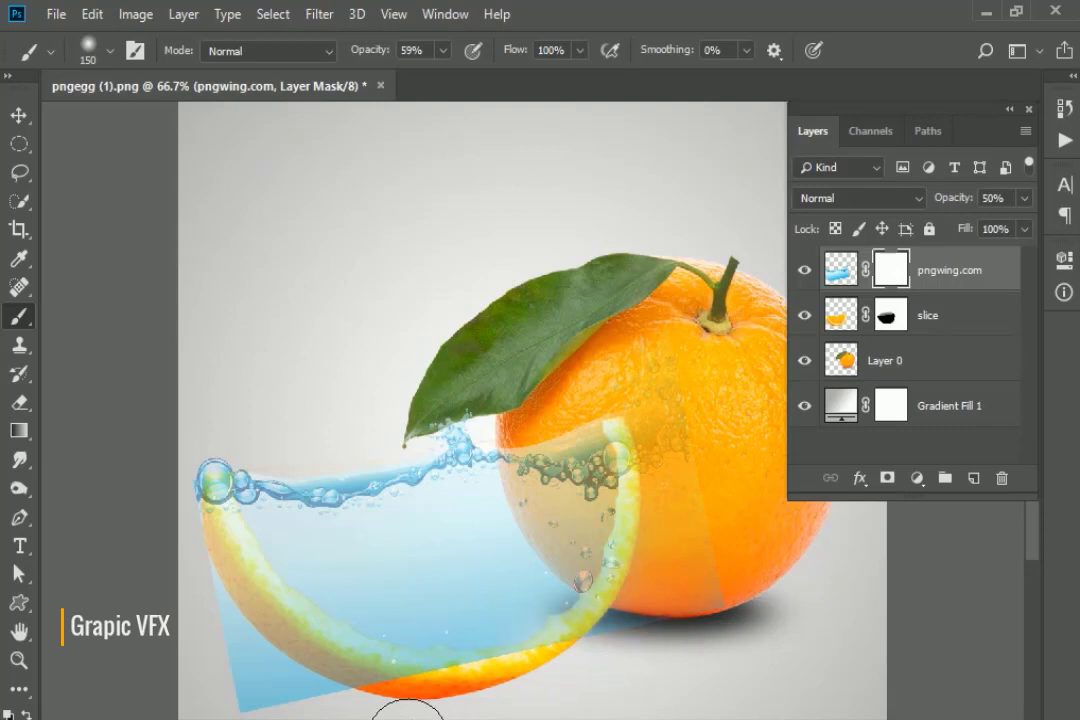
mouse_move(241, 634)
mouse_down()
mouse_move(212, 514)
mouse_move(193, 503)
mouse_move(251, 571)
mouse_move(229, 550)
mouse_move(309, 682)
mouse_move(340, 710)
mouse_up()
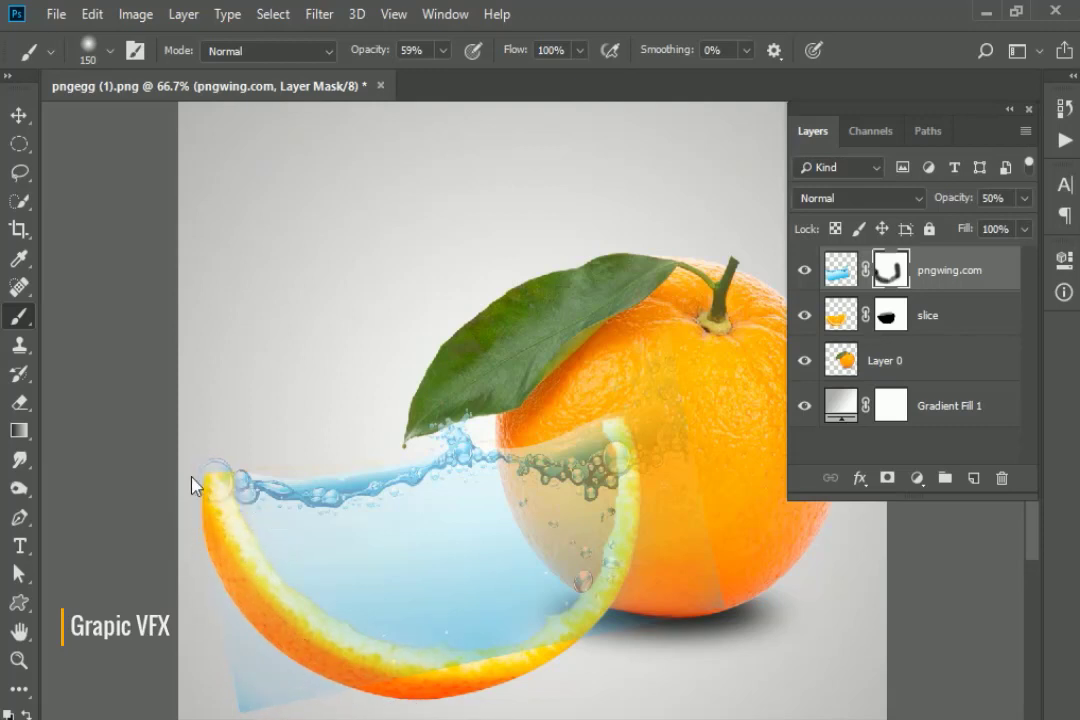
Set the brush opacity to 100%.
right_click(305, 338)
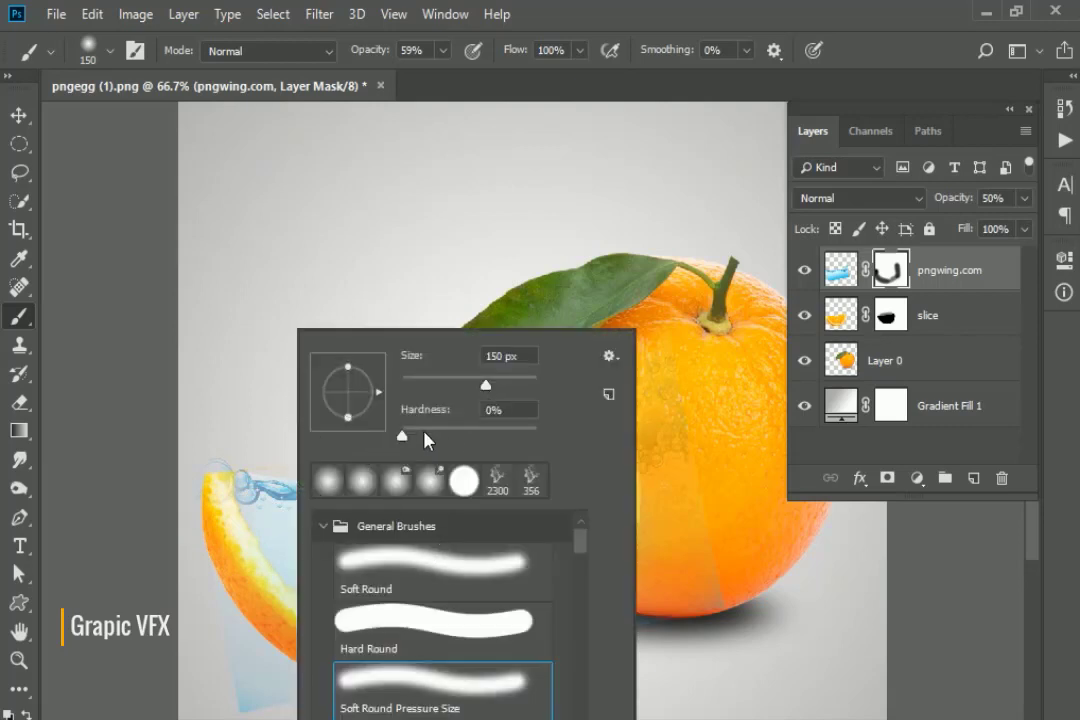
click(442, 50)
drag(445, 94, 507, 91)
click(246, 301)
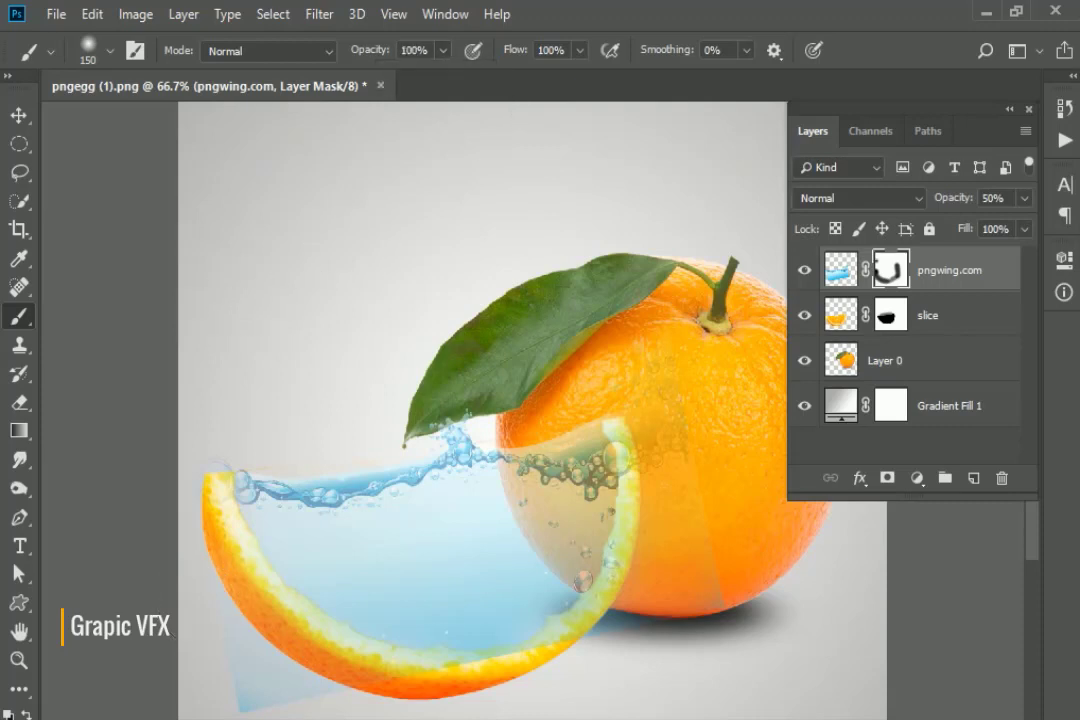
Mask the remaining blue haze along the rind's left edges and raise the water layer opacity to 93%.
drag(259, 655, 238, 690)
mouse_move(340, 700)
mouse_down()
mouse_move(278, 656)
mouse_move(238, 577)
mouse_move(223, 495)
mouse_move(229, 540)
mouse_up()
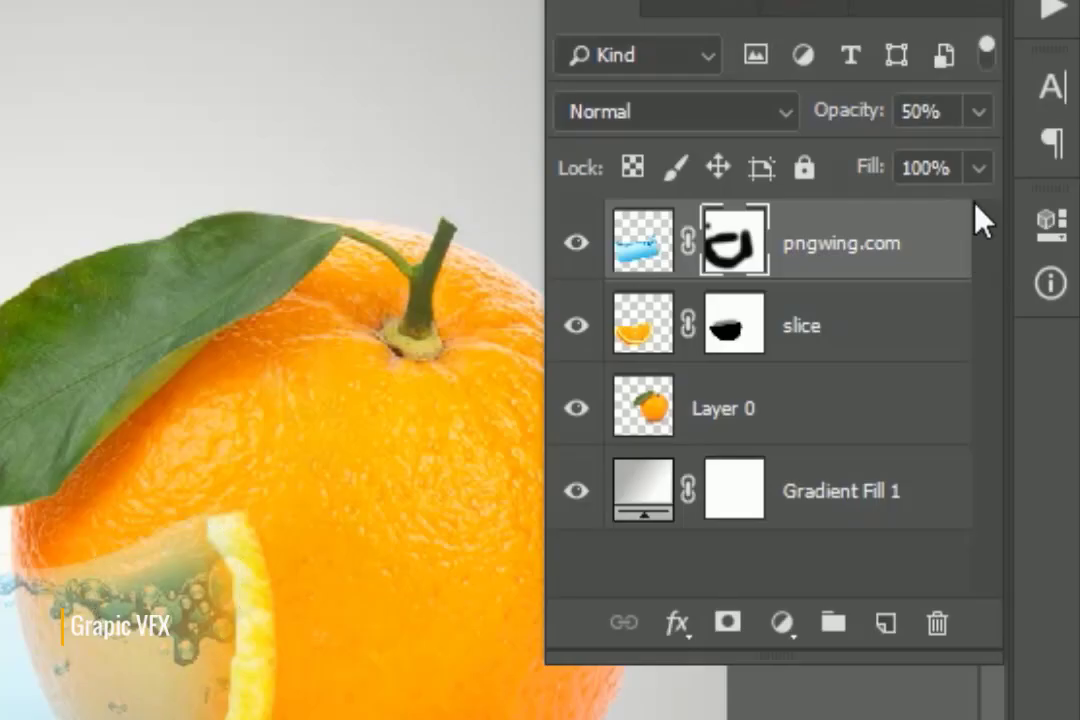
click(978, 111)
drag(894, 169, 975, 165)
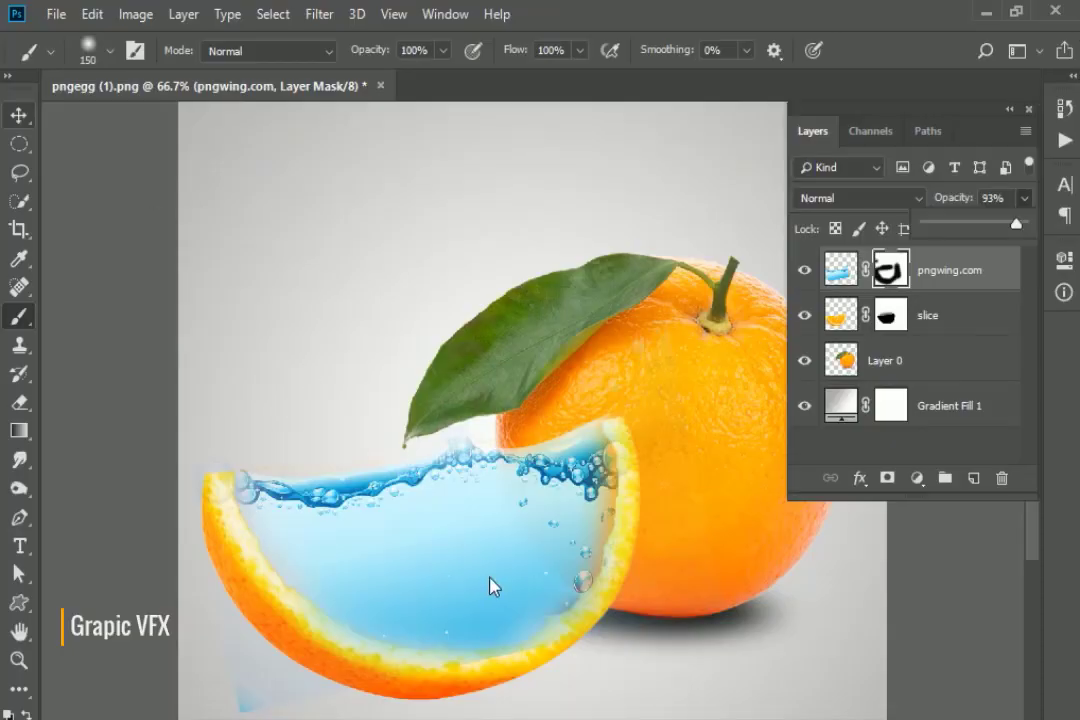
Paint black on the water mask along the slice's left peel to reveal more rind.
key(v)
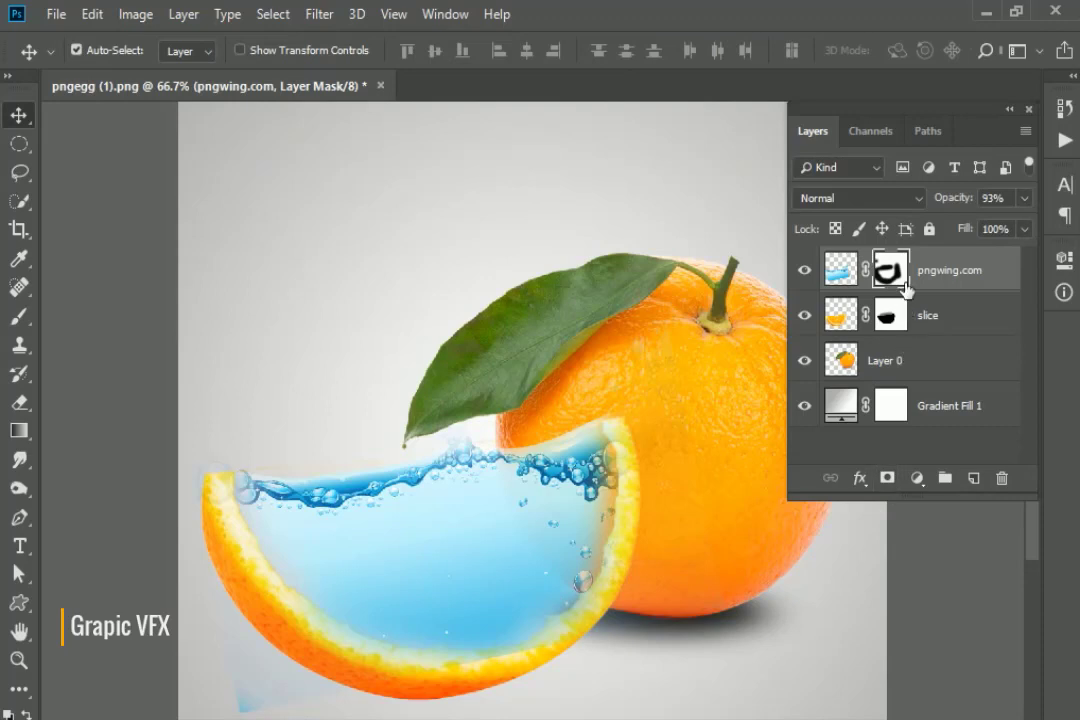
drag(903, 285, 120, 300)
click(17, 321)
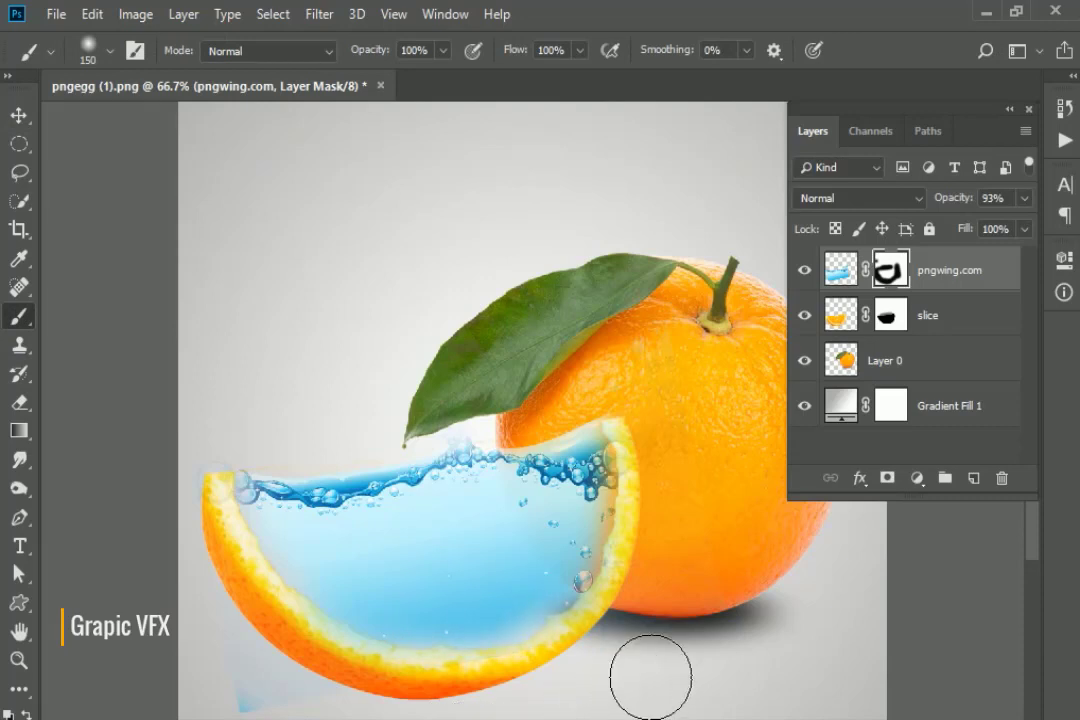
mouse_move(338, 700)
mouse_down()
mouse_move(304, 676)
mouse_move(239, 577)
mouse_move(225, 503)
mouse_move(234, 557)
mouse_up()
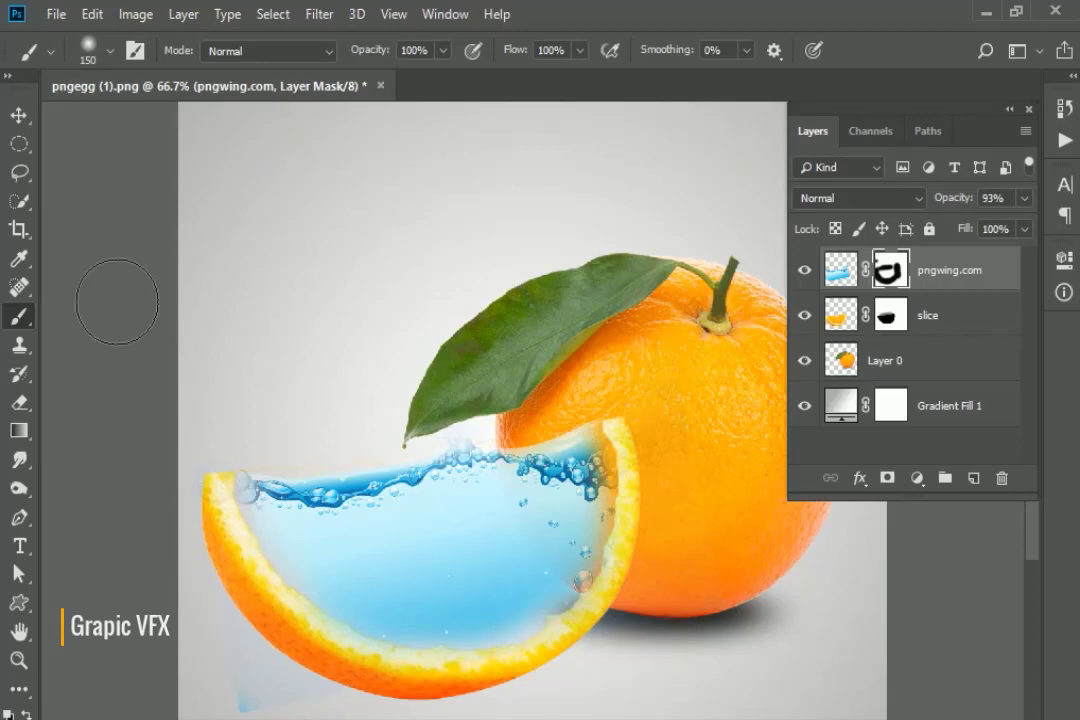
click(20, 115)
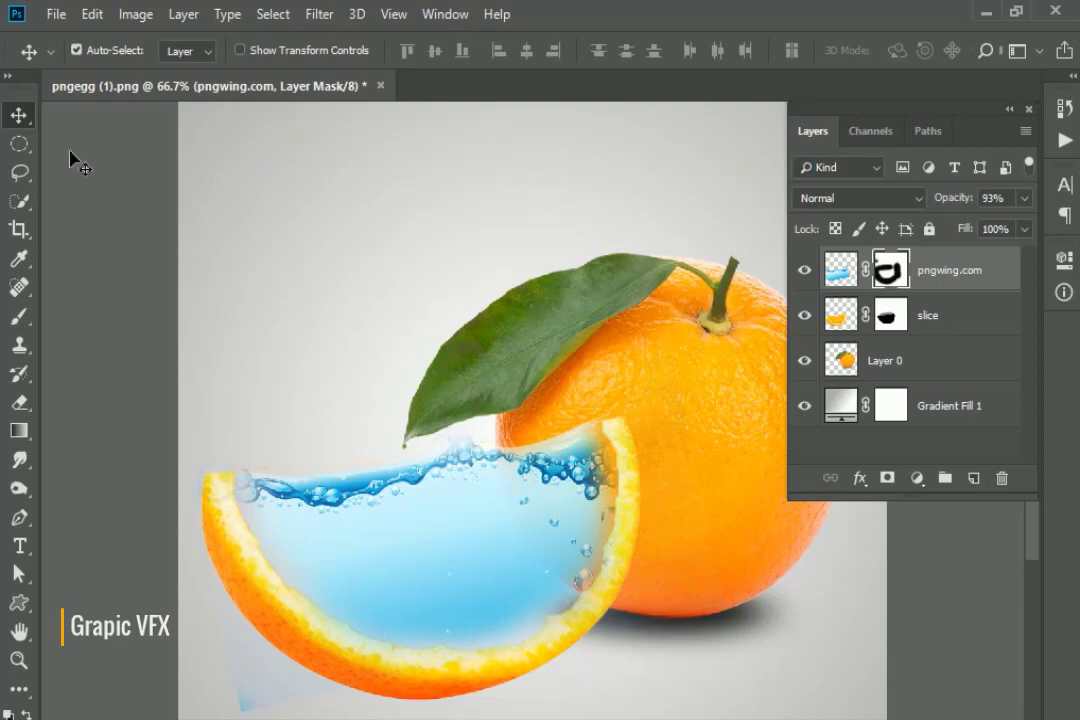
Place the goldfish image pngwing.com (3).png as an embedded layer.
click(63, 18)
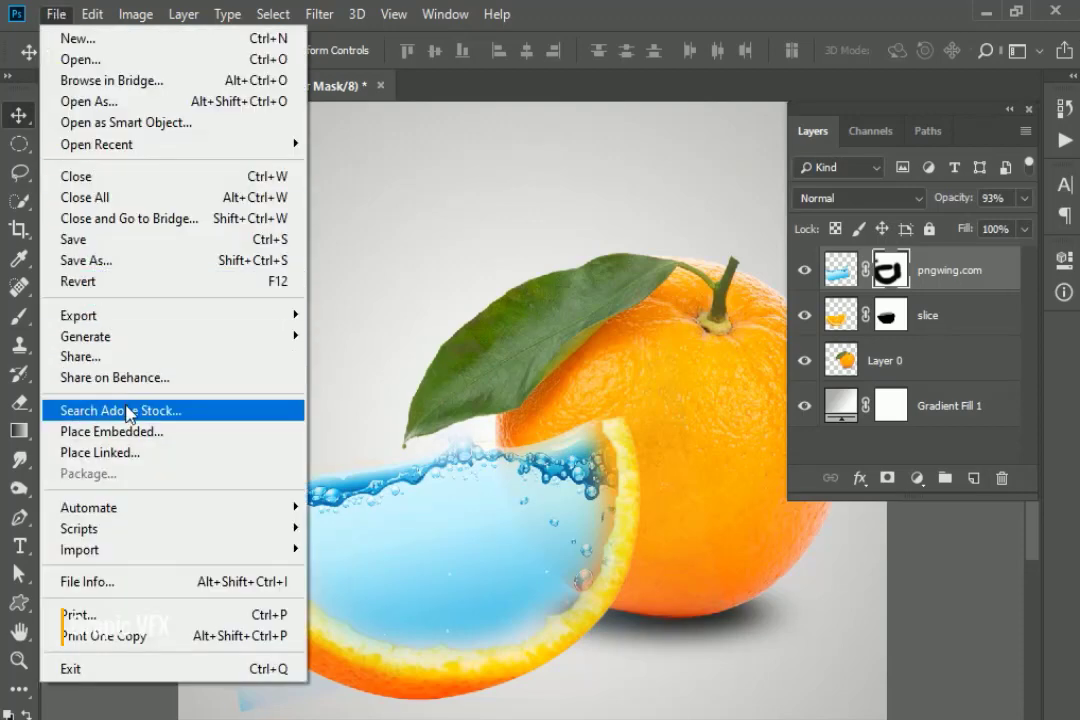
click(132, 433)
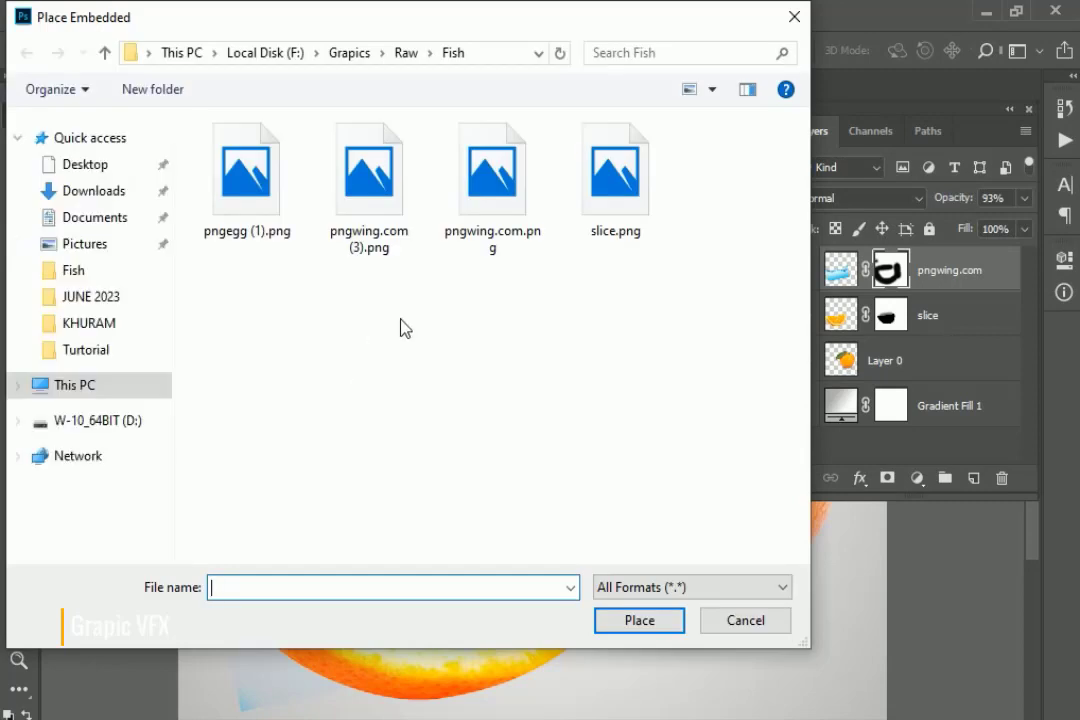
click(366, 180)
click(617, 622)
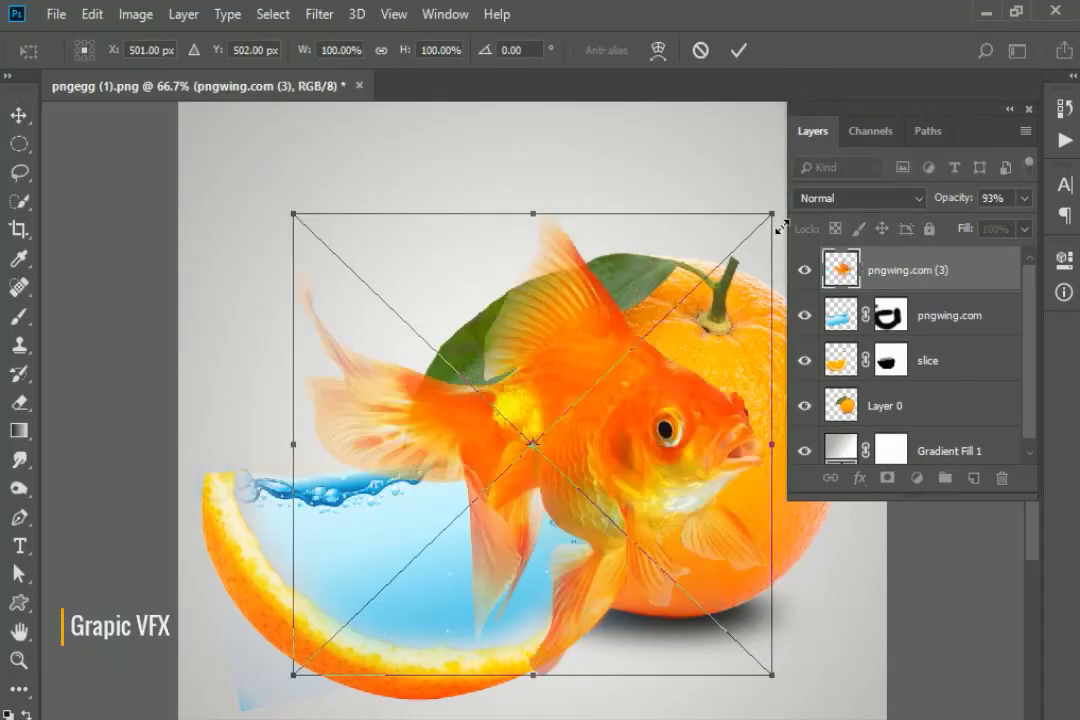
Scale the goldfish to about 34% and position it inside the slice's water.
drag(781, 225, 650, 352)
drag(575, 436, 464, 541)
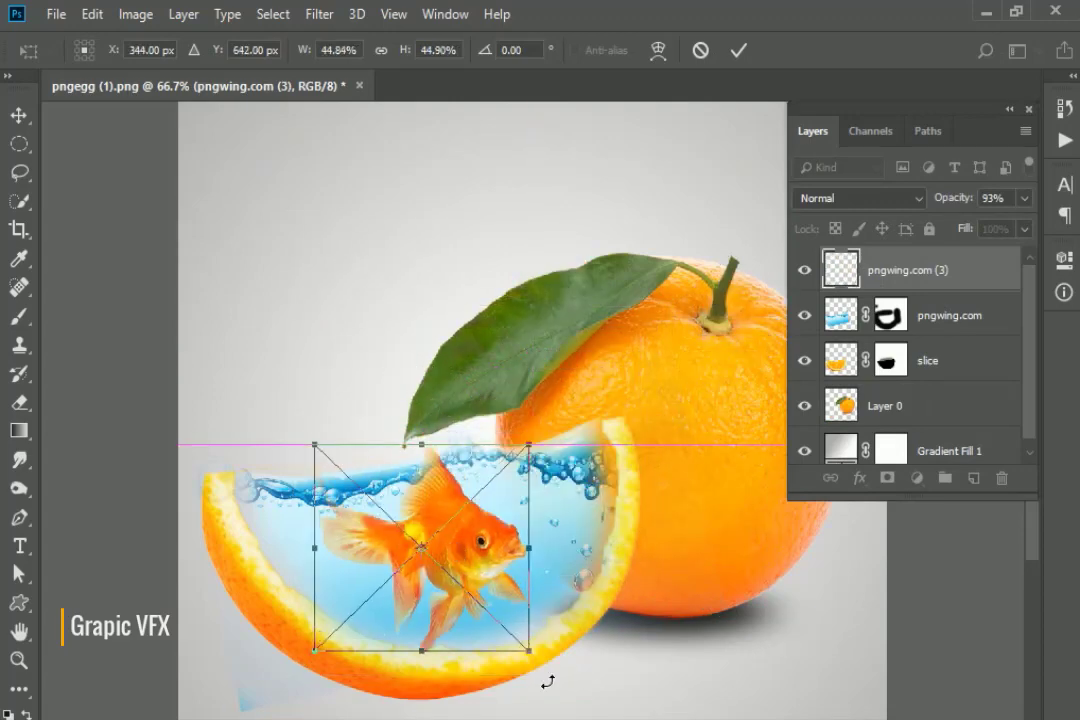
drag(514, 640, 514, 641)
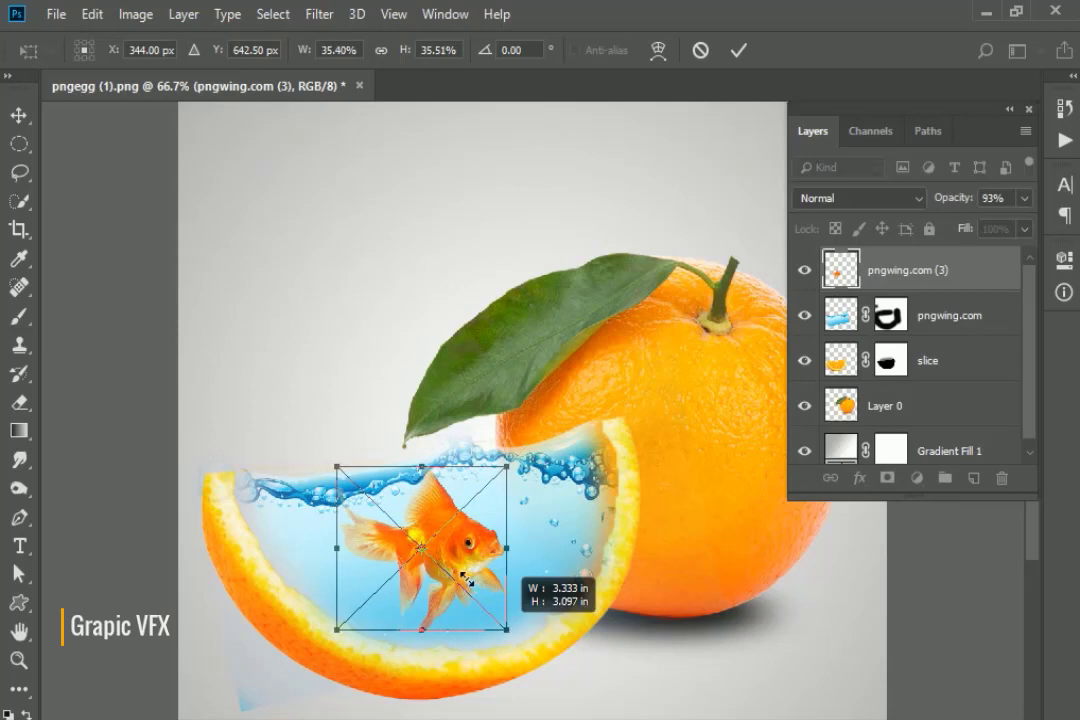
drag(337, 466, 315, 444)
drag(446, 552, 512, 643)
drag(458, 574, 474, 584)
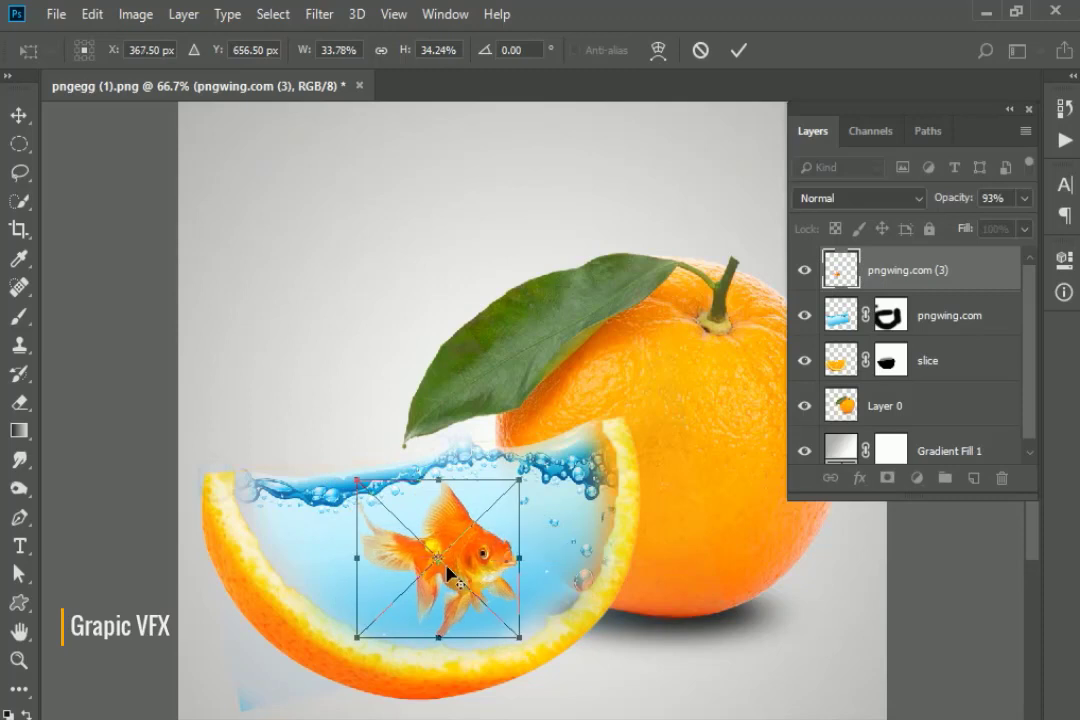
key(Return)
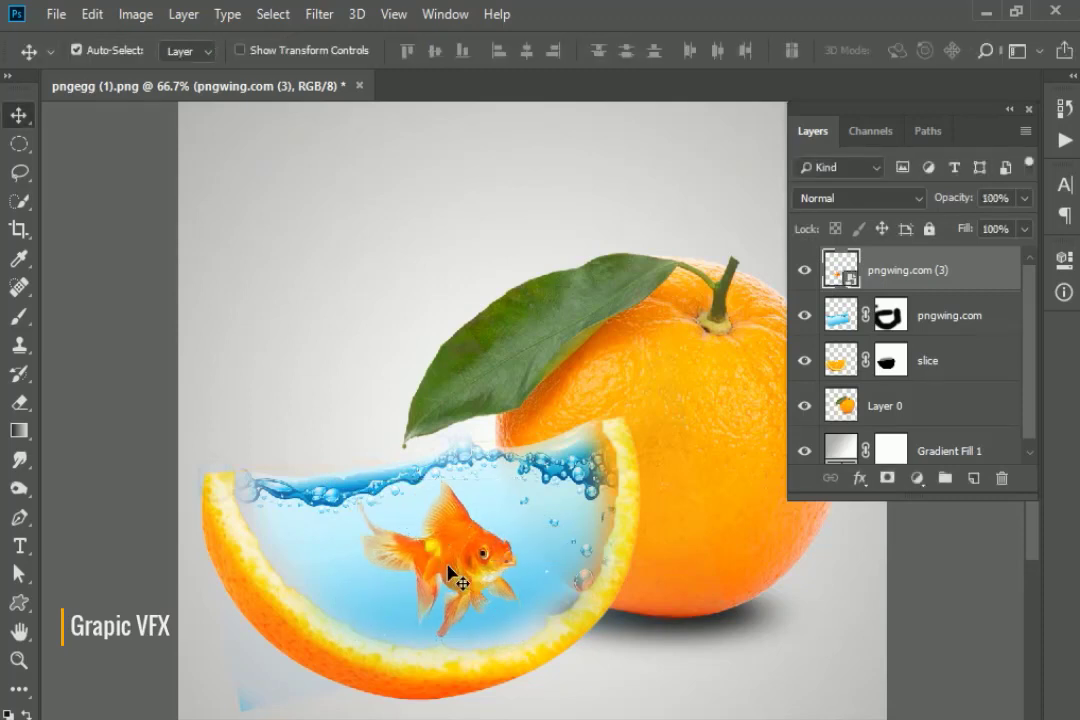
Set the goldfish layer to Multiply blending and add a layer mask.
click(866, 207)
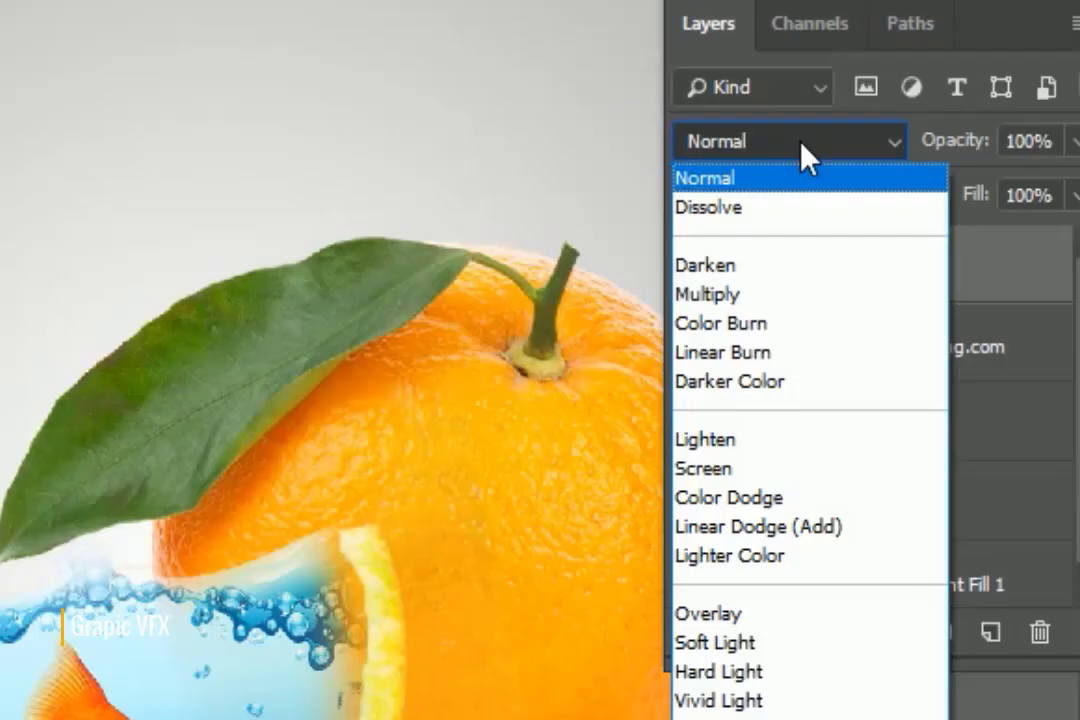
click(838, 285)
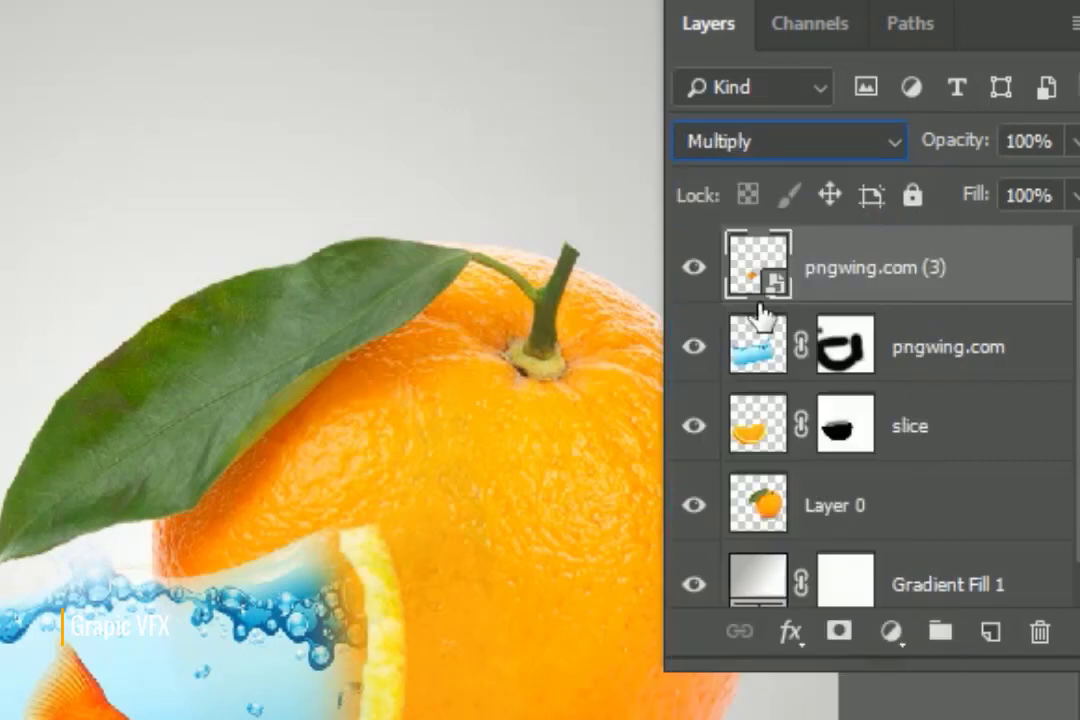
click(838, 631)
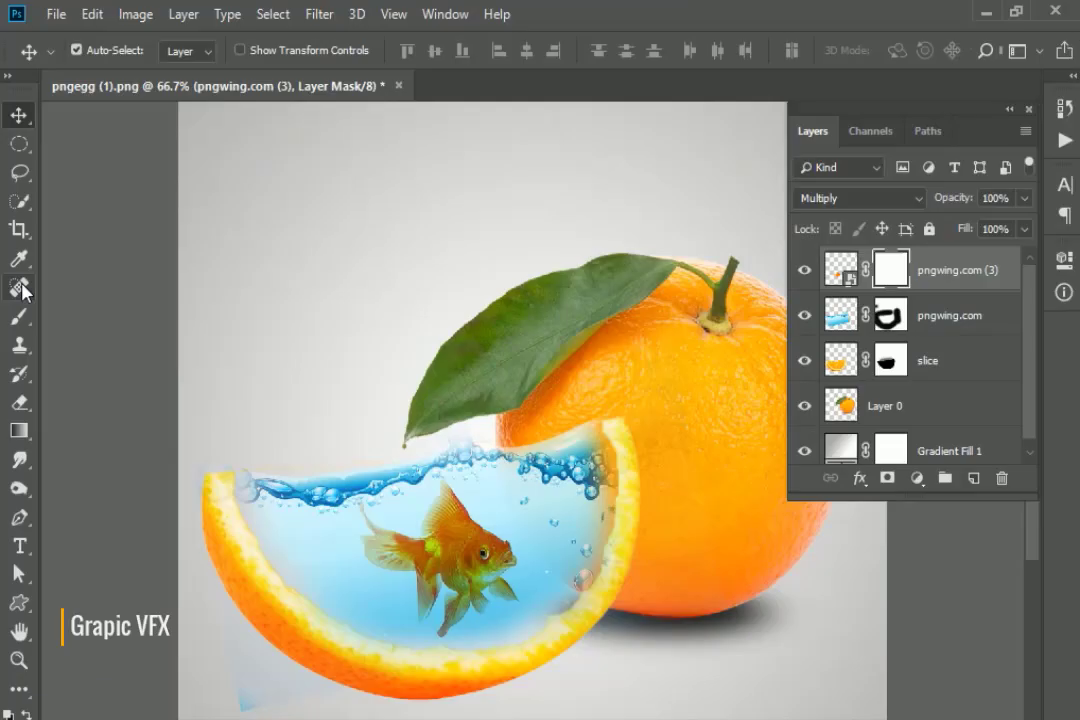
Undo a test stroke on the goldfish mask and set the brush opacity to 49%.
click(18, 316)
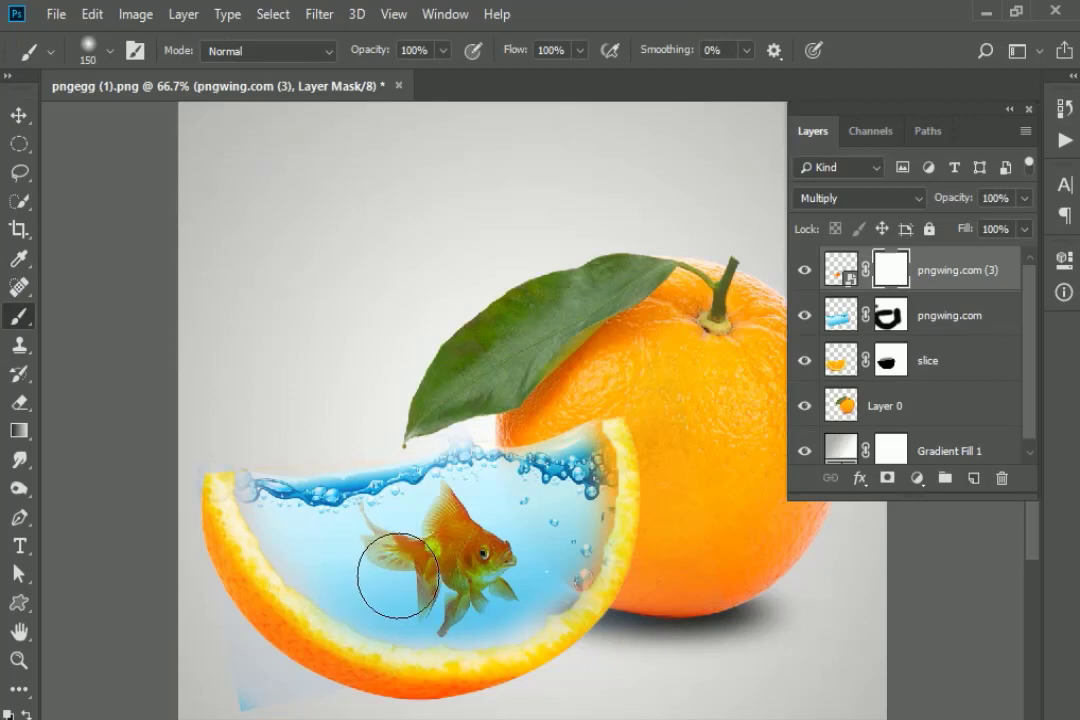
drag(361, 552, 354, 605)
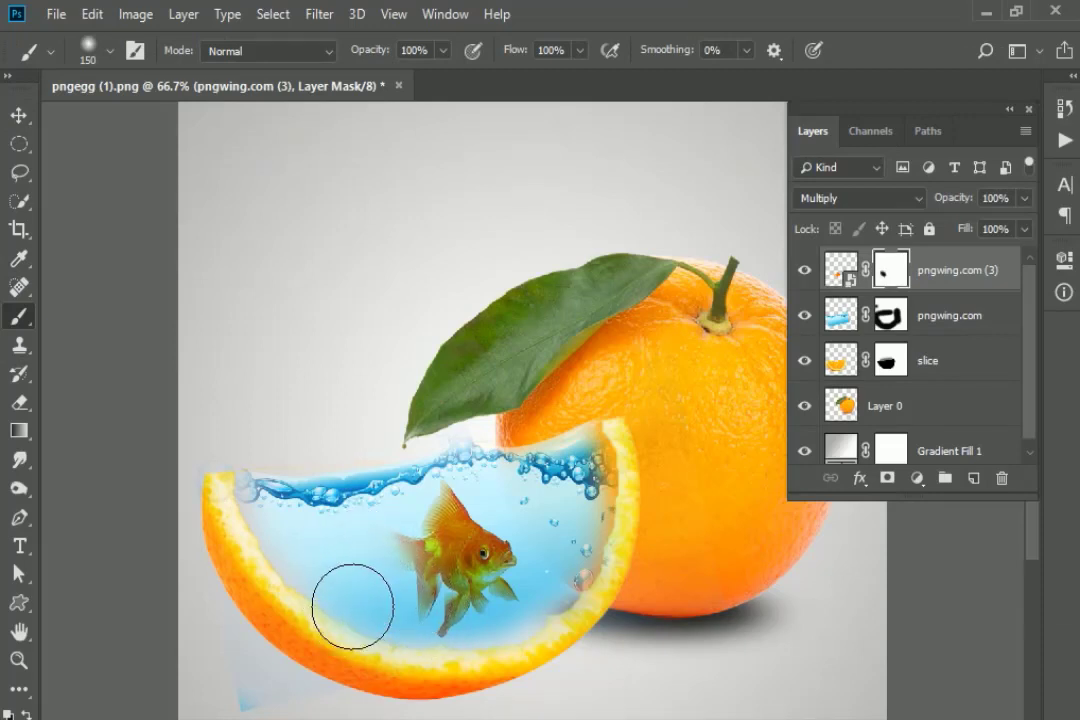
key(ctrl+z)
click(443, 50)
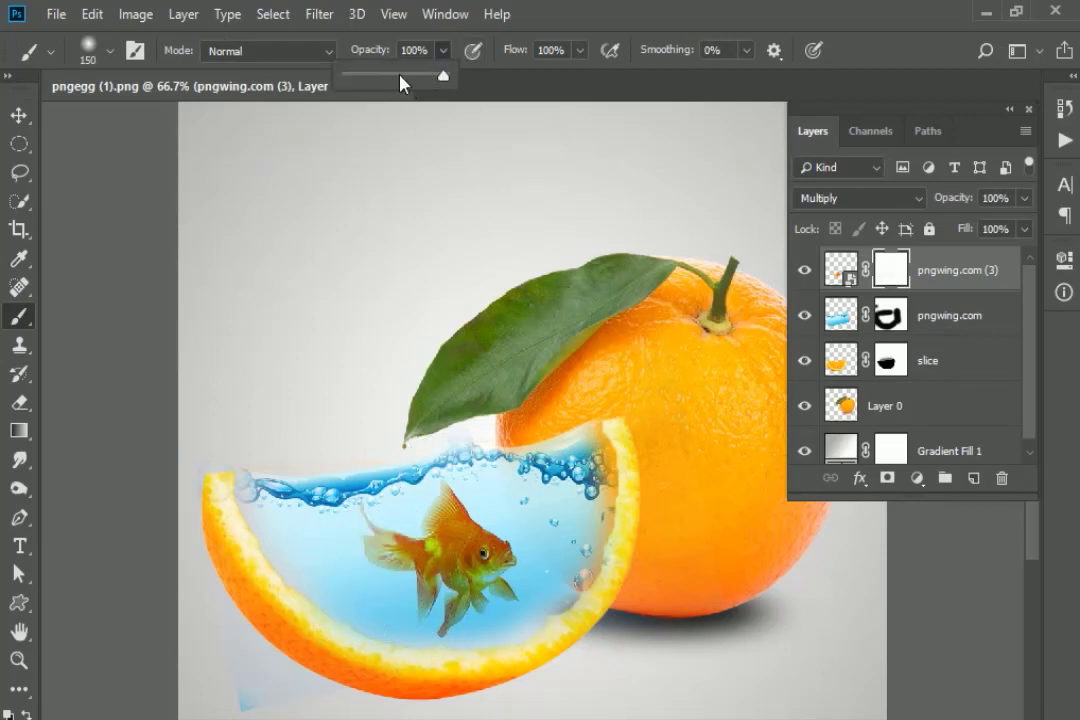
drag(403, 82, 394, 80)
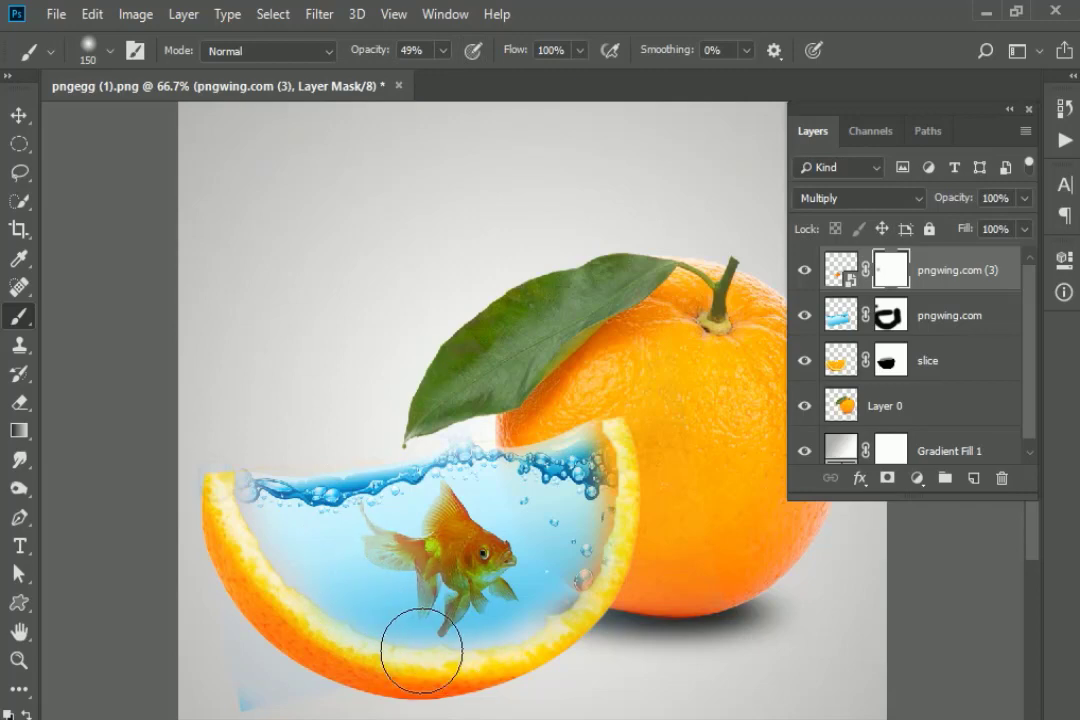